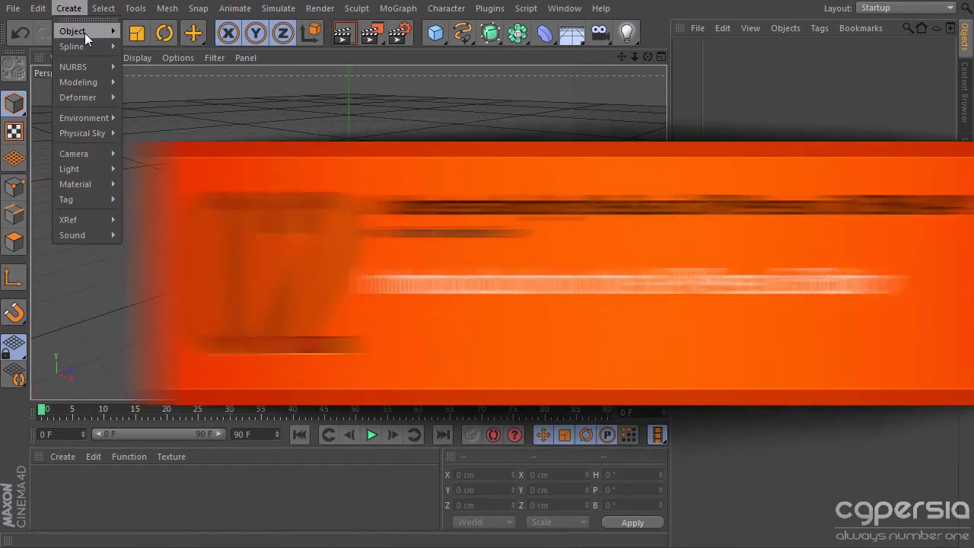
Add a Null object and rename it Xpresso.
mouse_move(85, 32)
click(145, 37)
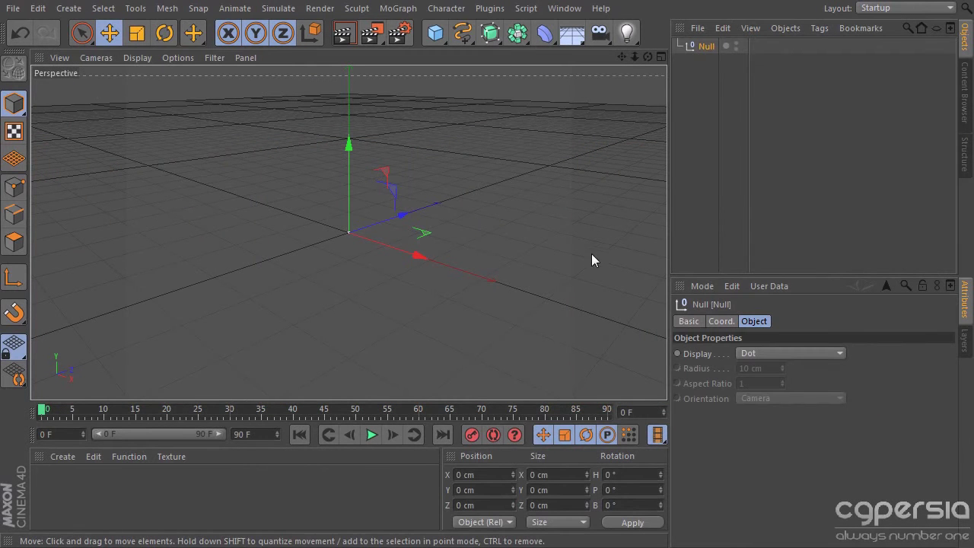
double_click(705, 47)
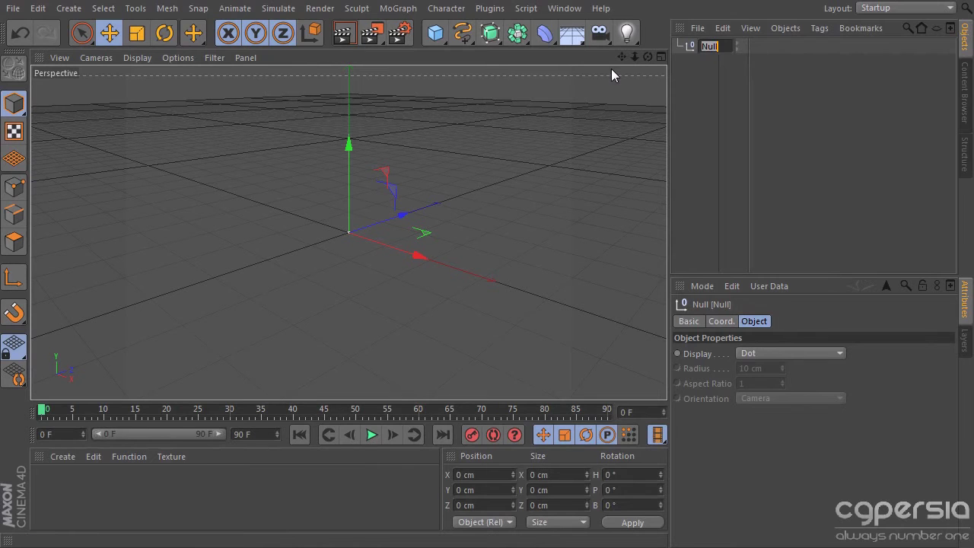
text(Xpresso)
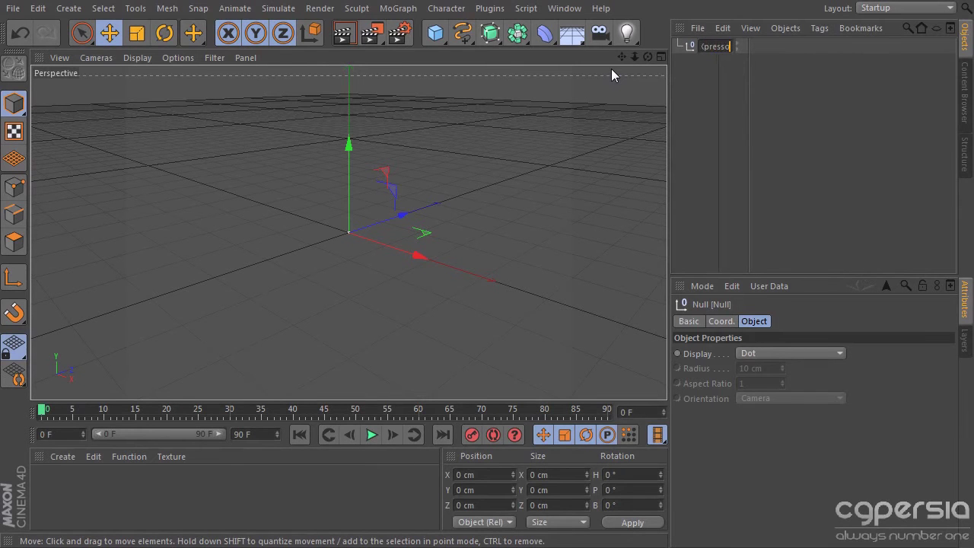
key(Return)
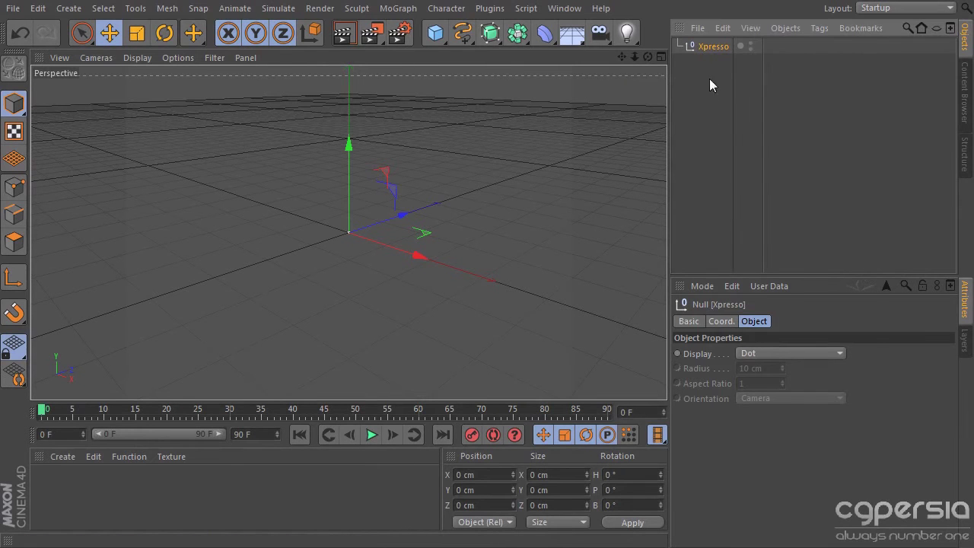
Attach an XPresso tag to the Xpresso null and move its editor window down-left.
right_click(712, 45)
mouse_move(771, 52)
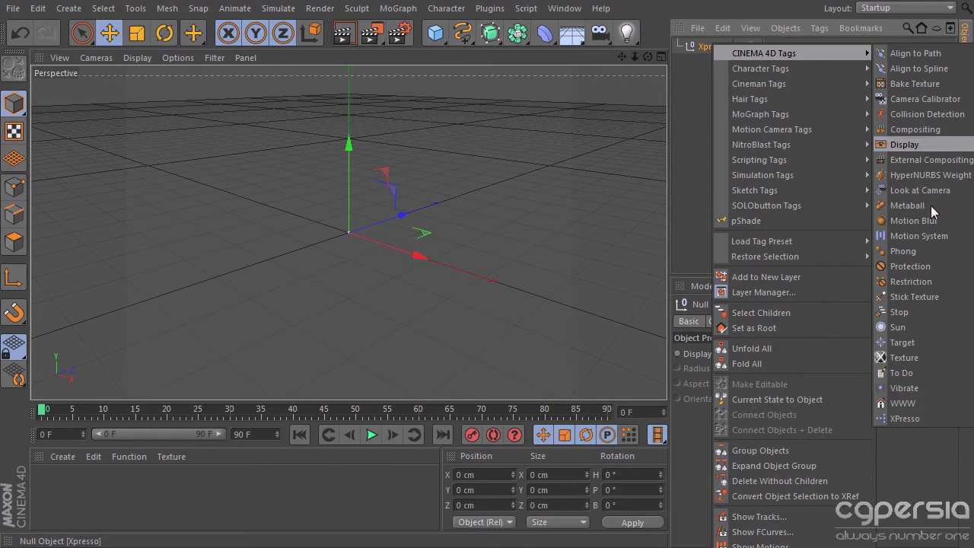
click(907, 419)
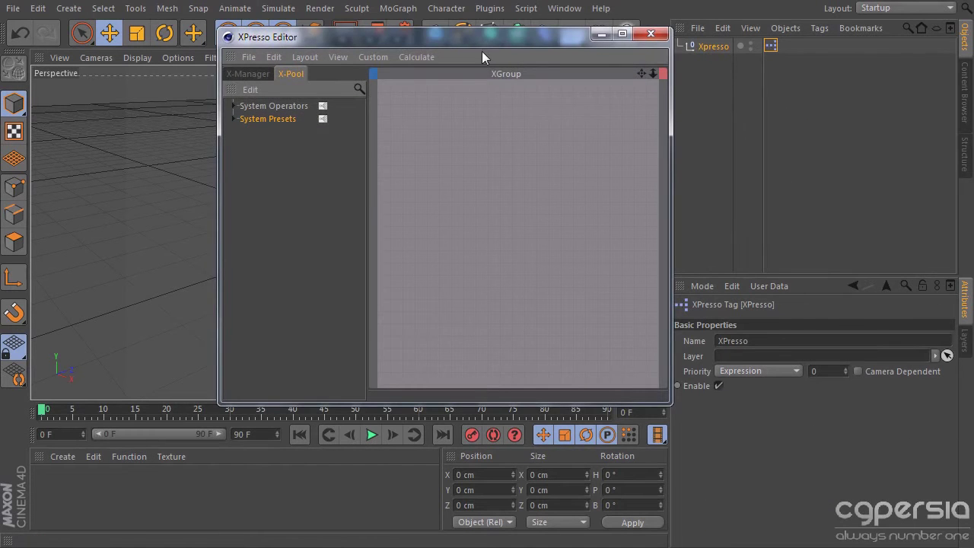
drag(482, 51, 394, 68)
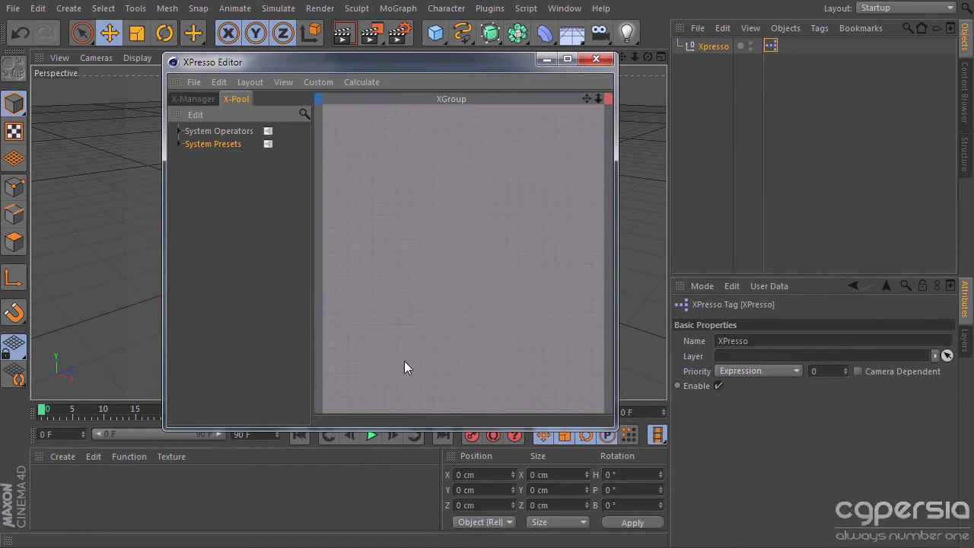
Reopen the XPresso Editor from the tag, dock it beside the viewport and widen its canvas.
click(597, 59)
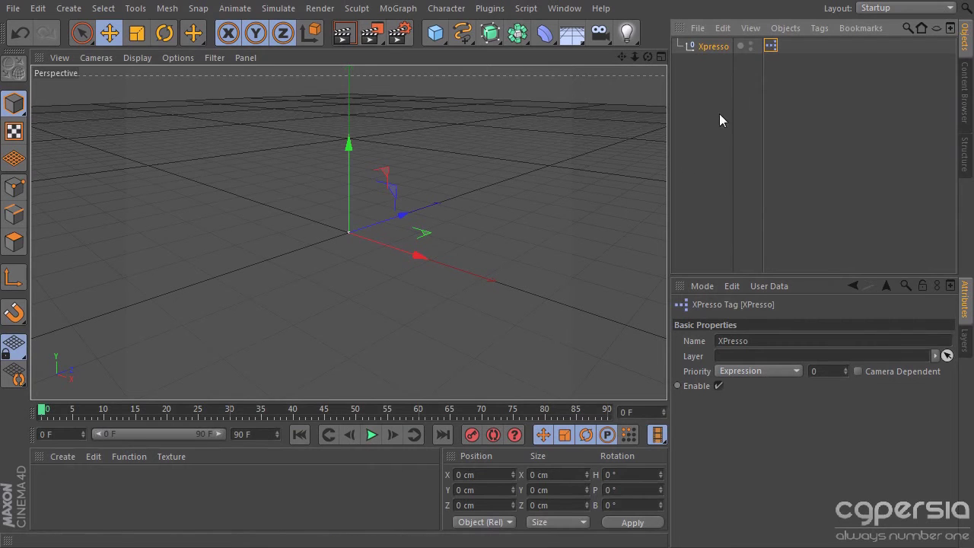
double_click(771, 47)
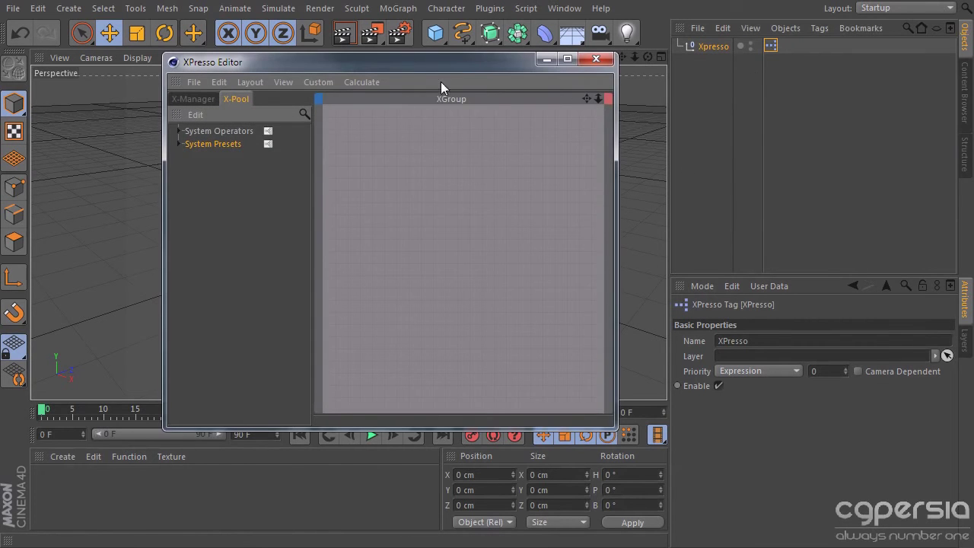
drag(419, 73, 332, 82)
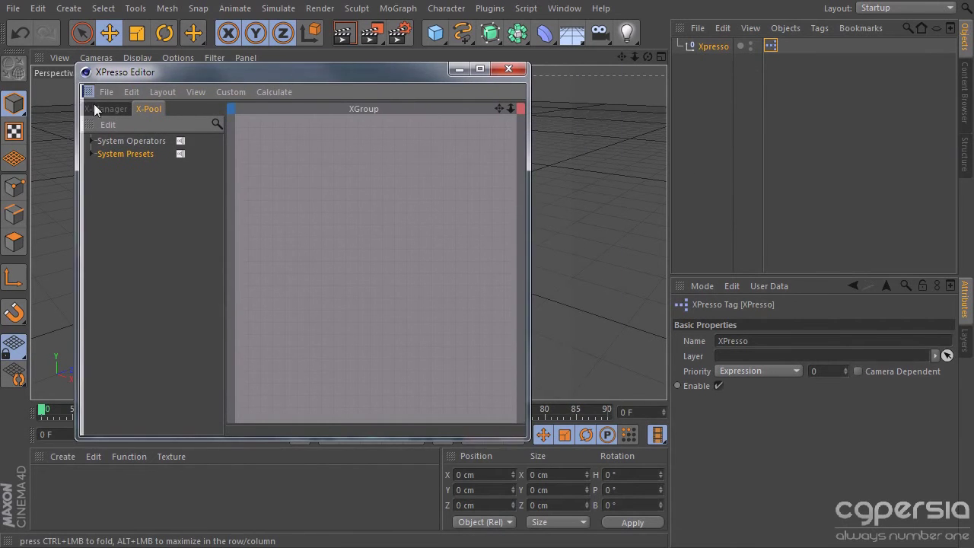
drag(652, 179, 653, 177)
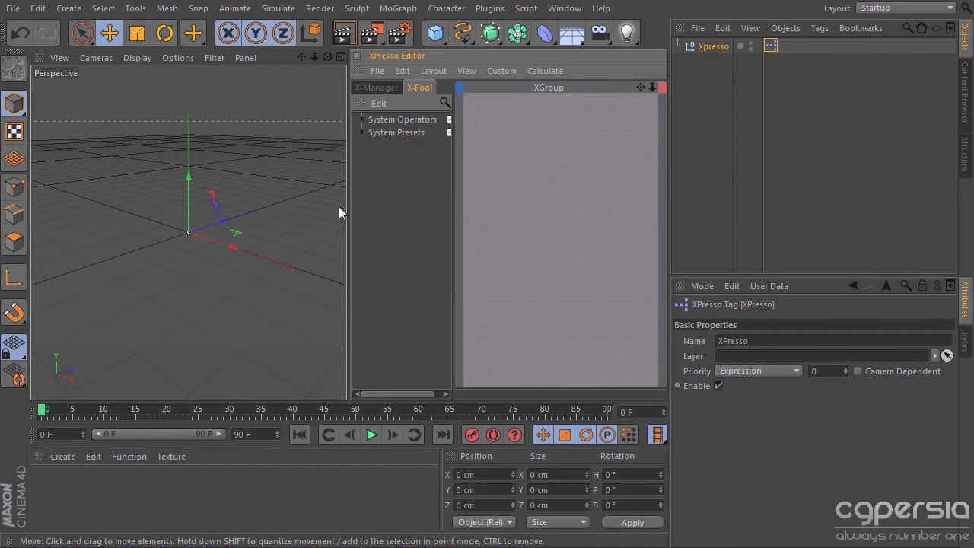
drag(348, 218, 221, 218)
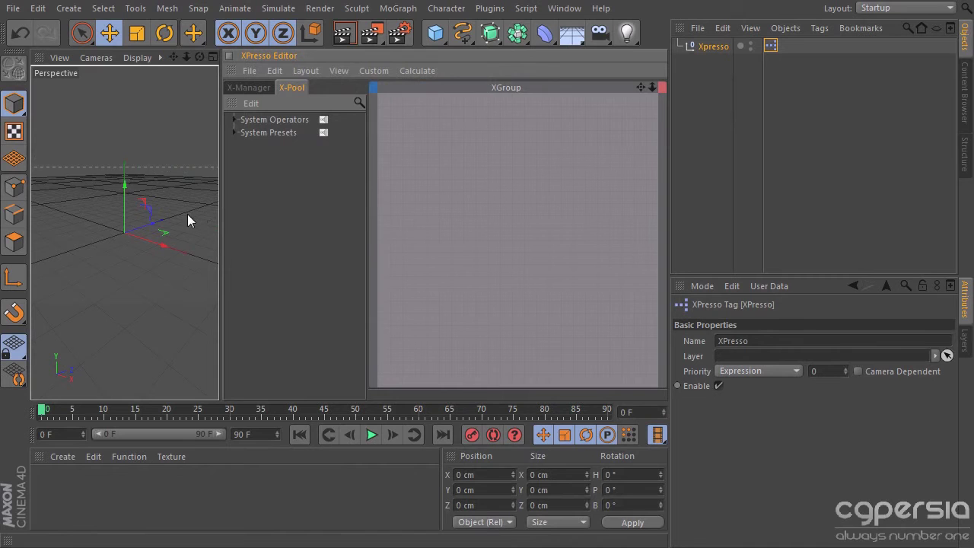
drag(367, 173, 347, 163)
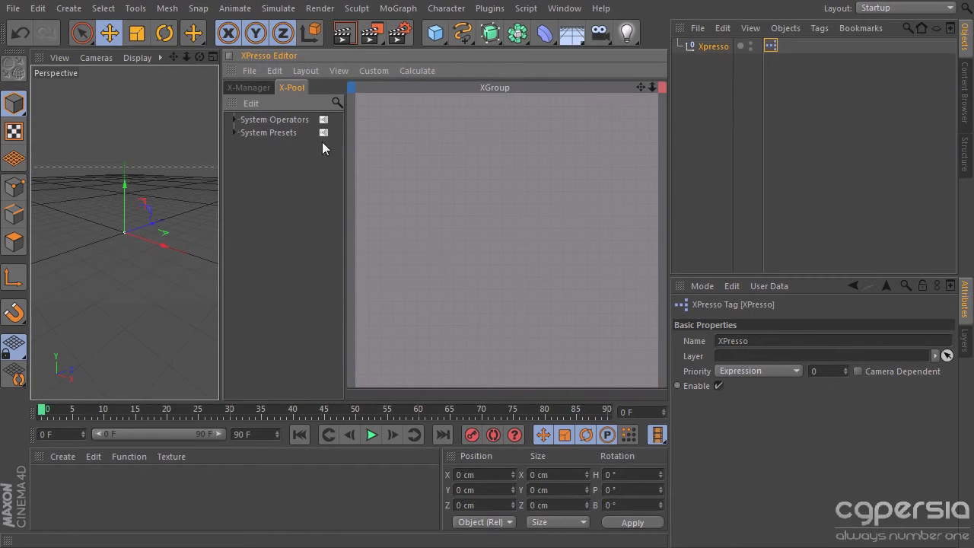
click(270, 89)
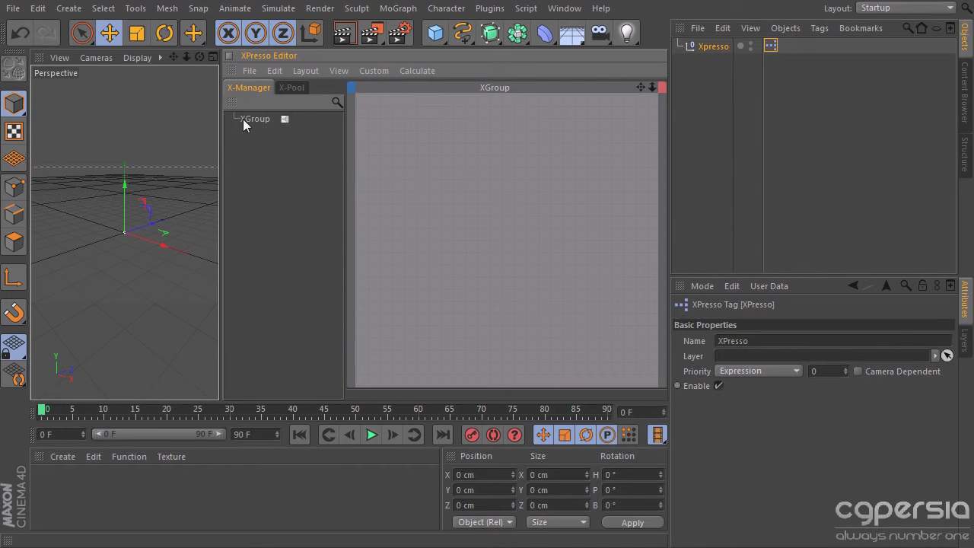
click(292, 89)
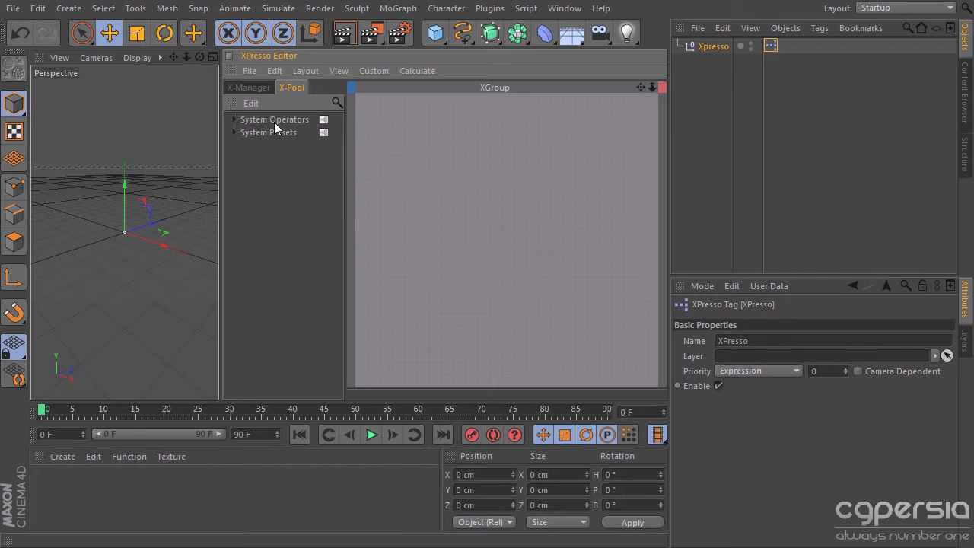
click(235, 133)
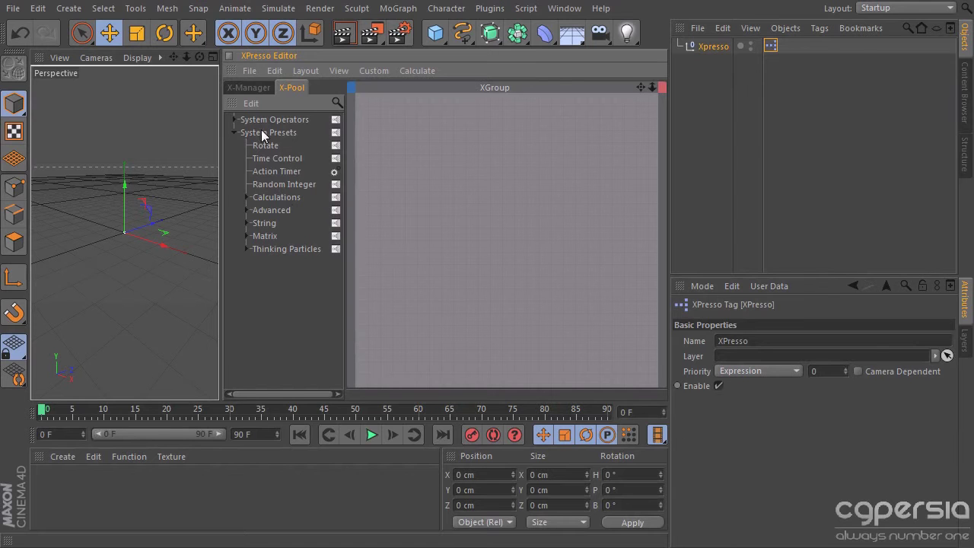
Expand System Operators, peek into Dynamics, Motion Graphics and Hair, then open the XPresso categories.
click(235, 132)
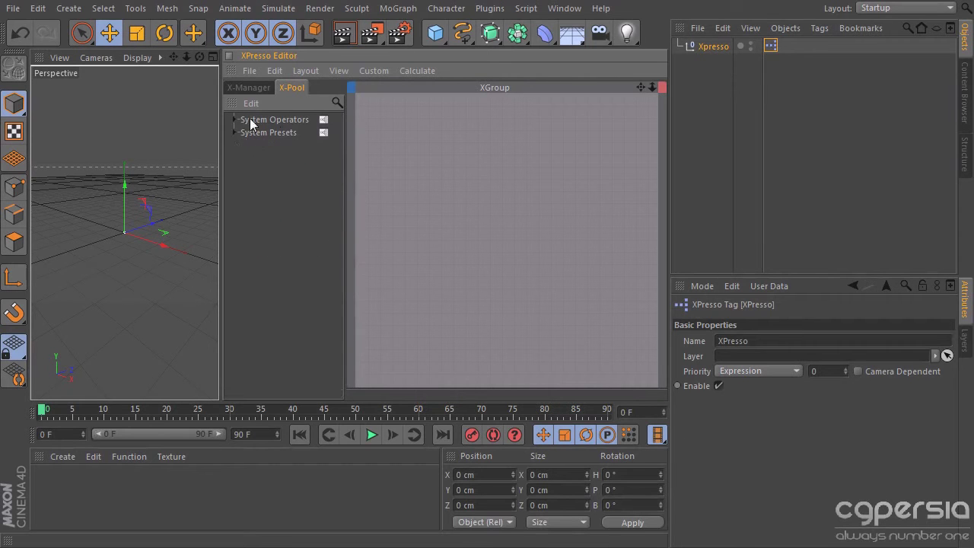
click(234, 119)
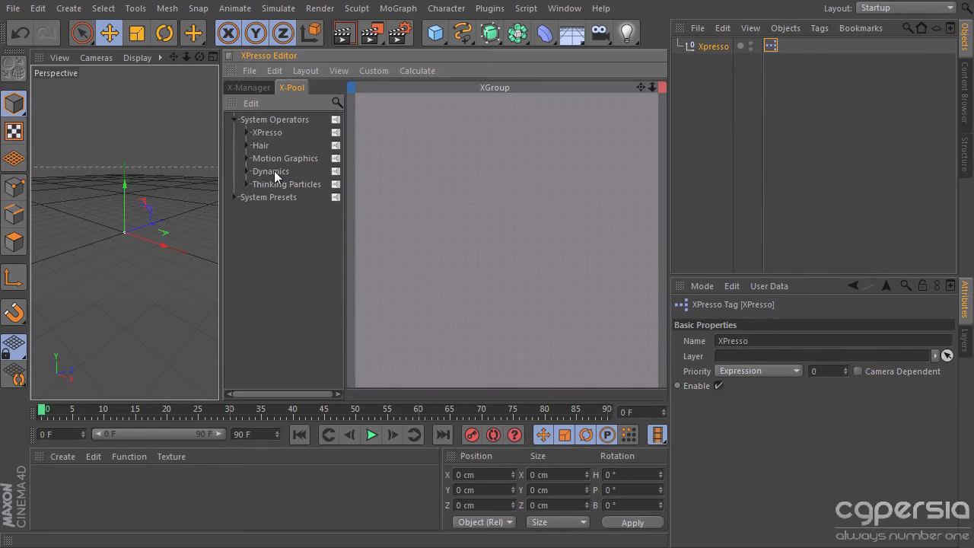
click(245, 171)
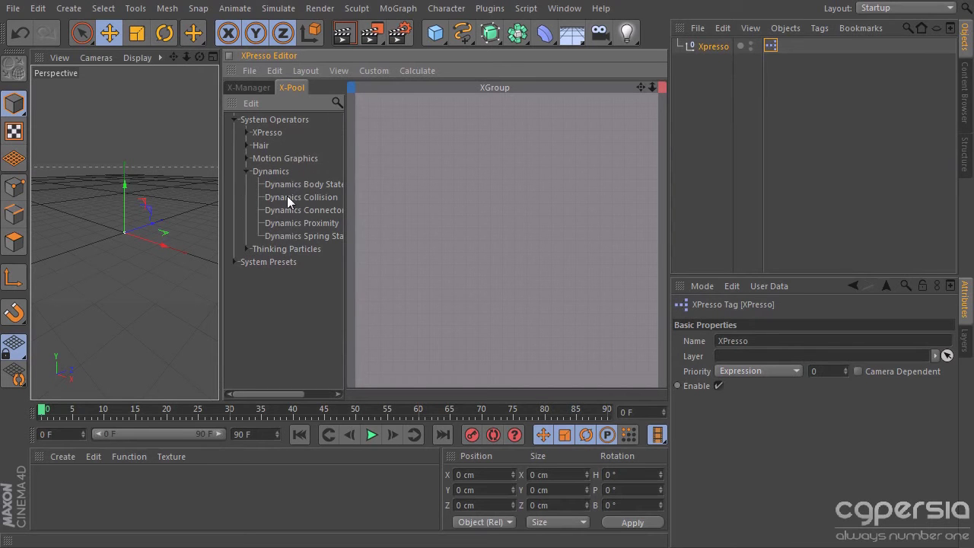
click(244, 171)
click(247, 159)
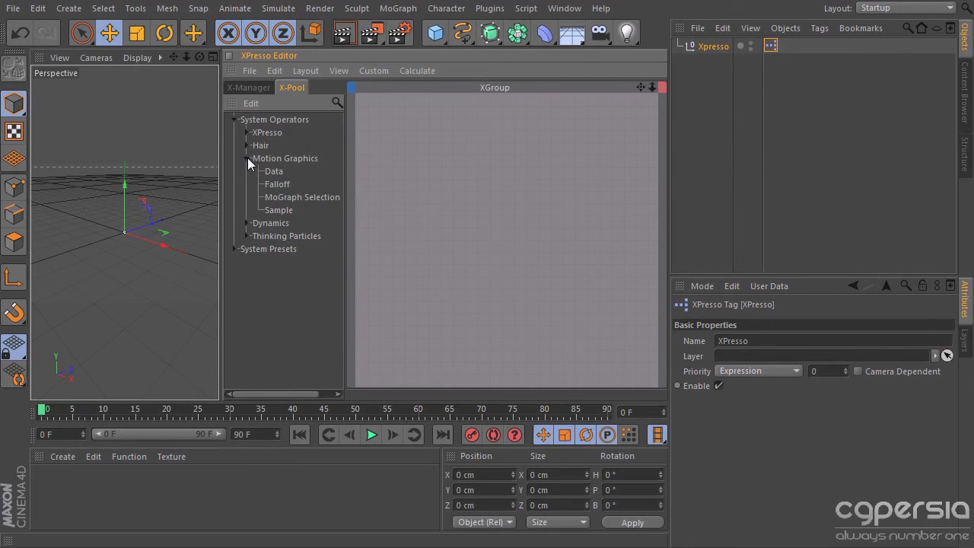
click(247, 158)
click(247, 145)
click(245, 146)
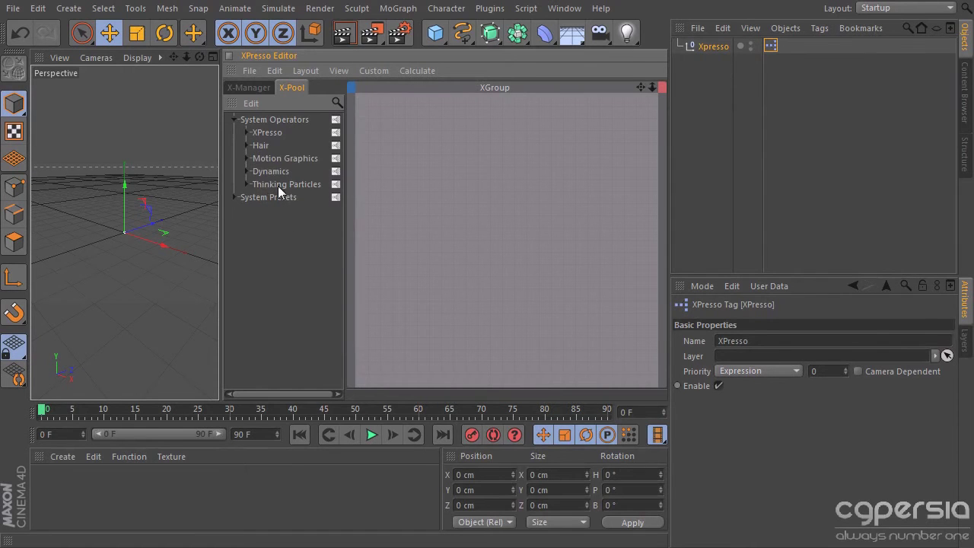
click(245, 133)
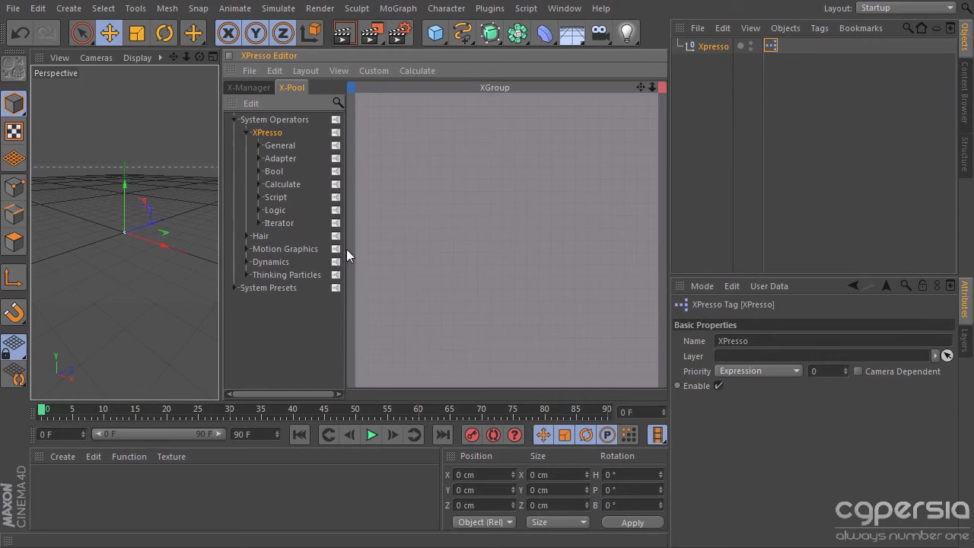
drag(347, 249, 368, 247)
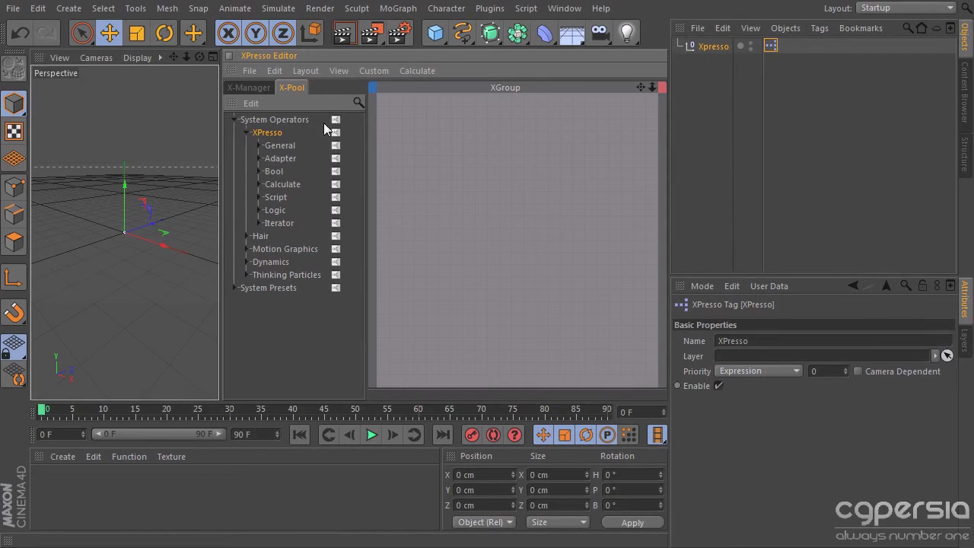
Expand the General, Adapter, Bool and Script operator groups, then scroll back up.
click(259, 146)
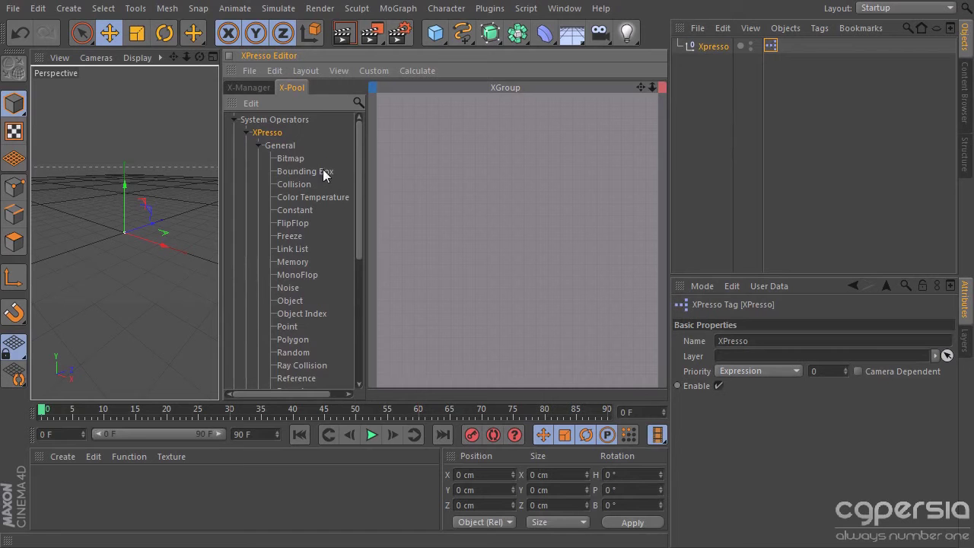
drag(358, 161, 337, 285)
click(258, 267)
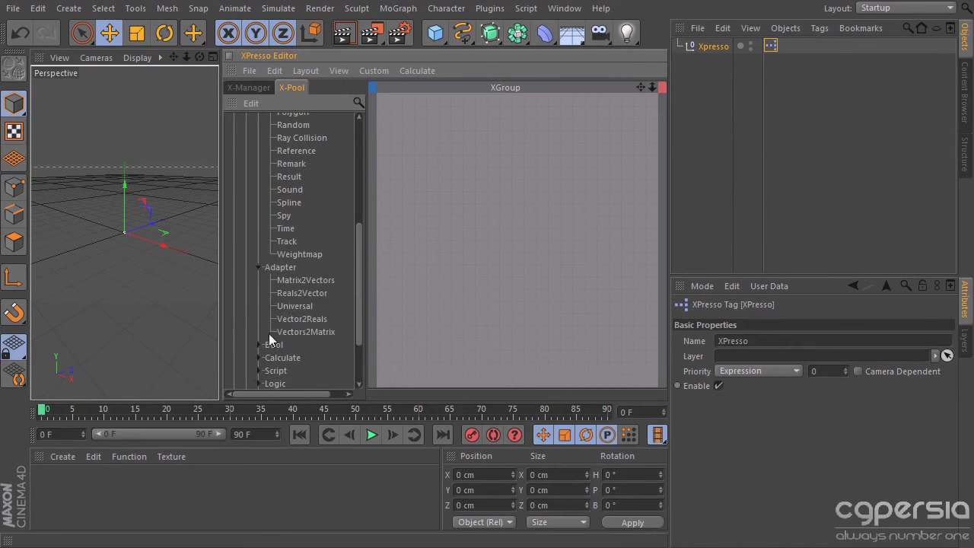
scroll(358, 291, down, 3)
click(258, 279)
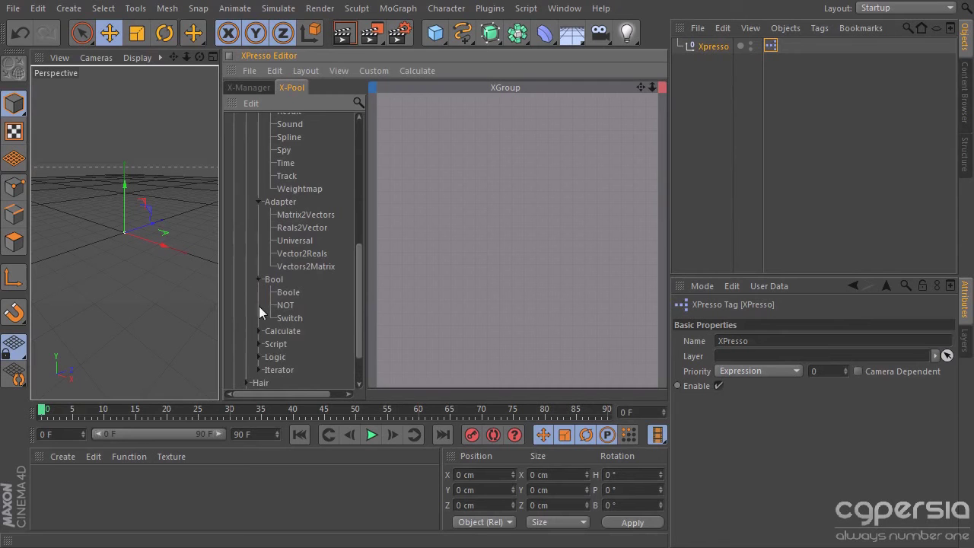
click(258, 344)
drag(357, 307, 369, 129)
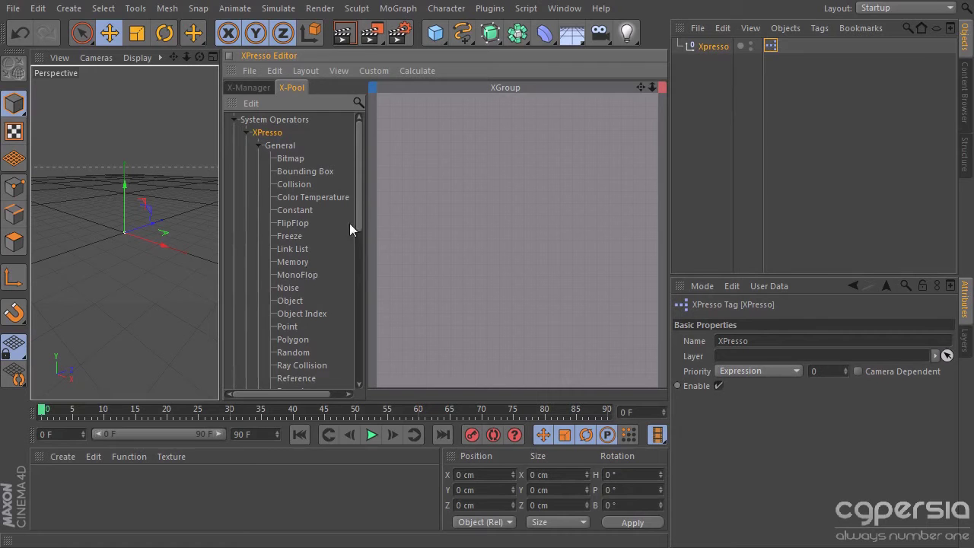
Drop a Point node and a Random node from X-Pool's General list into the XGroup.
drag(360, 208, 386, 210)
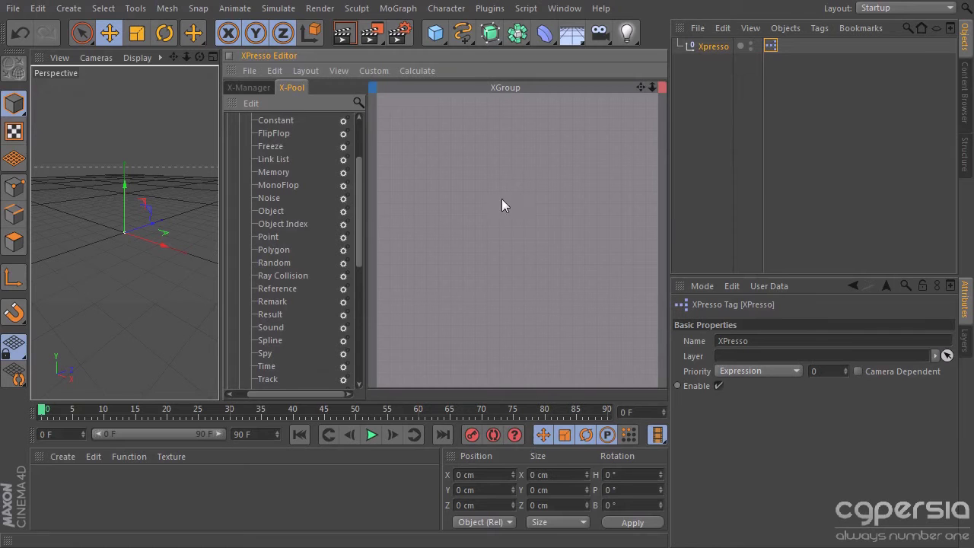
drag(486, 211, 488, 212)
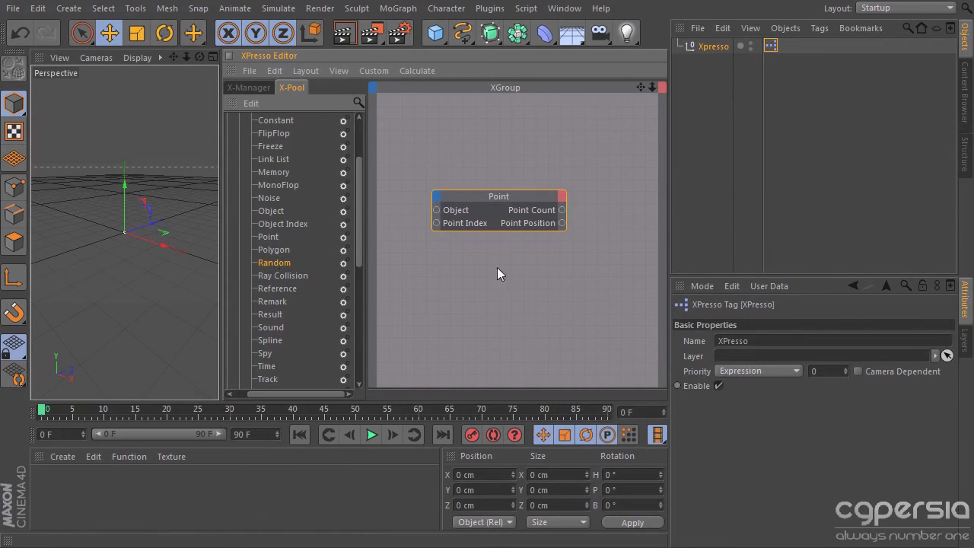
drag(497, 274, 534, 280)
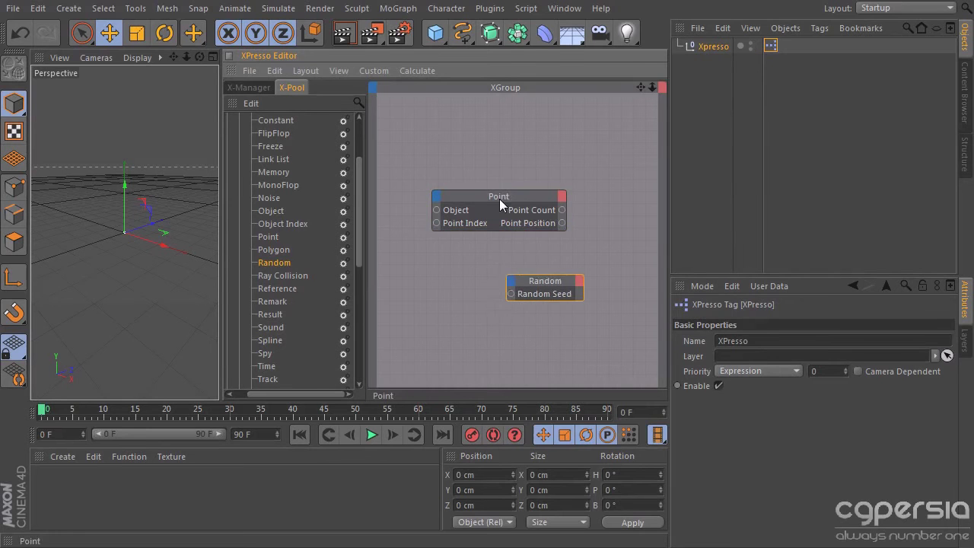
drag(500, 201, 497, 208)
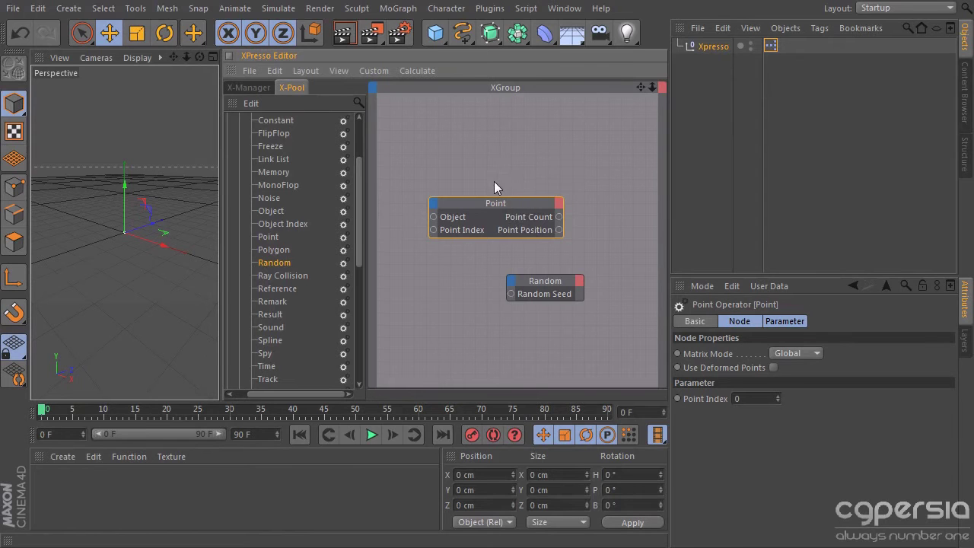
Pan the node canvas and drag the Point node's right edge left to narrow it.
alt+middle_drag(493, 181, 511, 210)
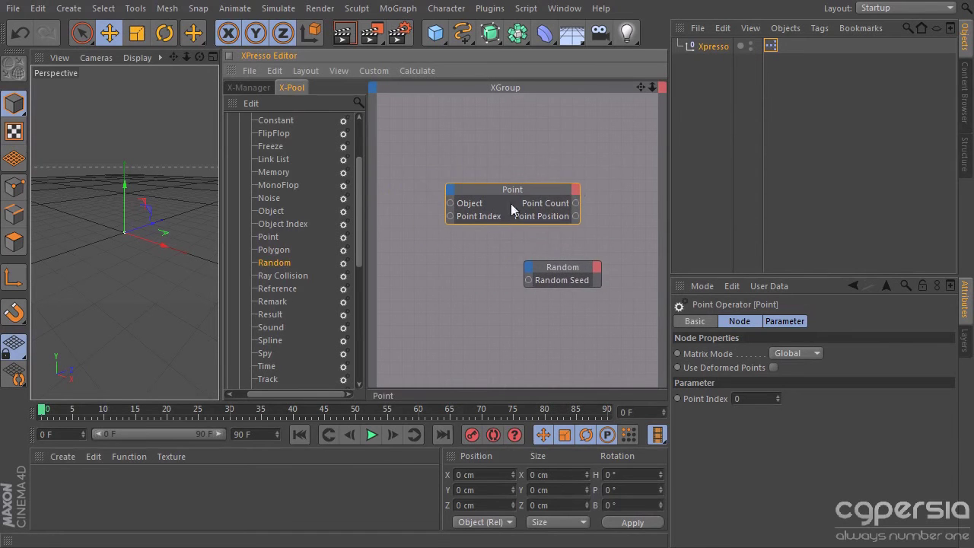
alt+right_drag(561, 182, 537, 194)
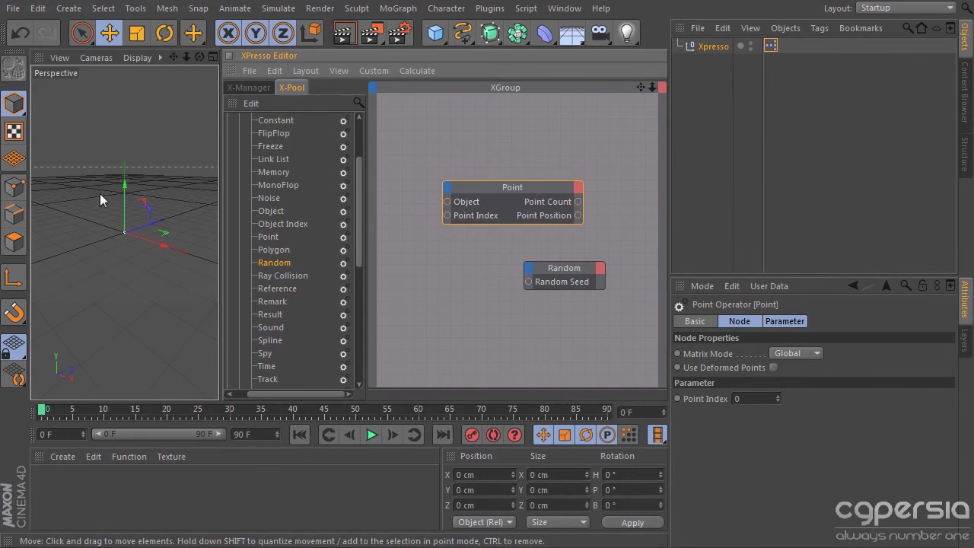
drag(119, 230, 107, 285)
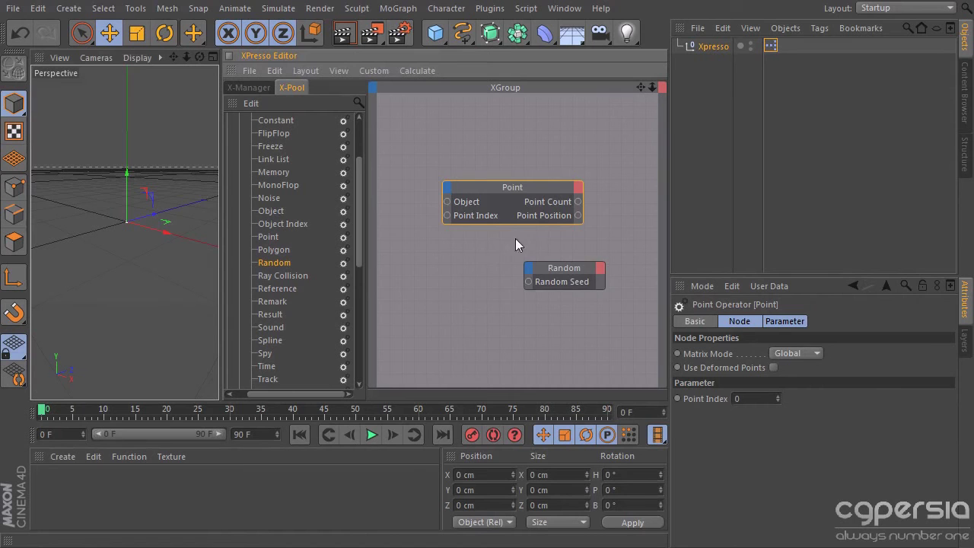
middle_drag(515, 238, 543, 223)
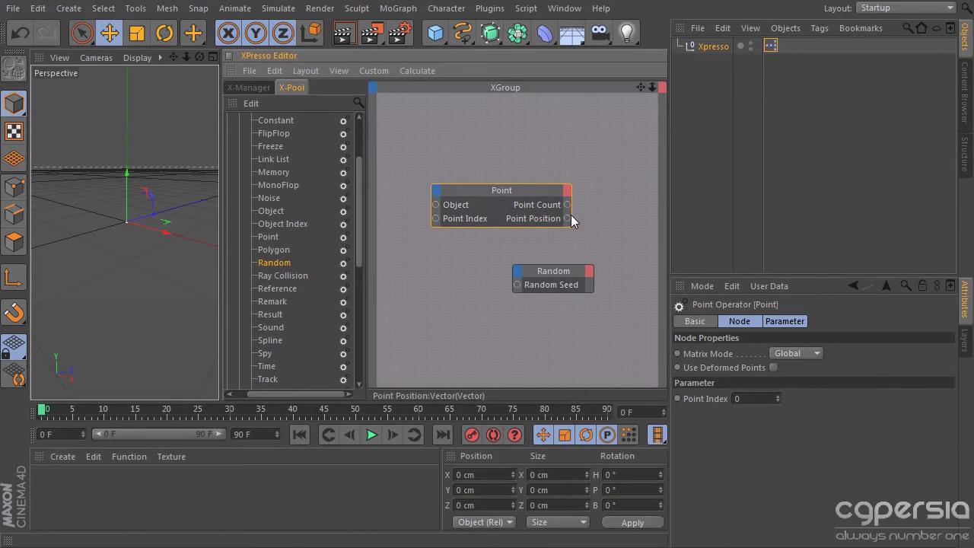
drag(571, 214, 489, 220)
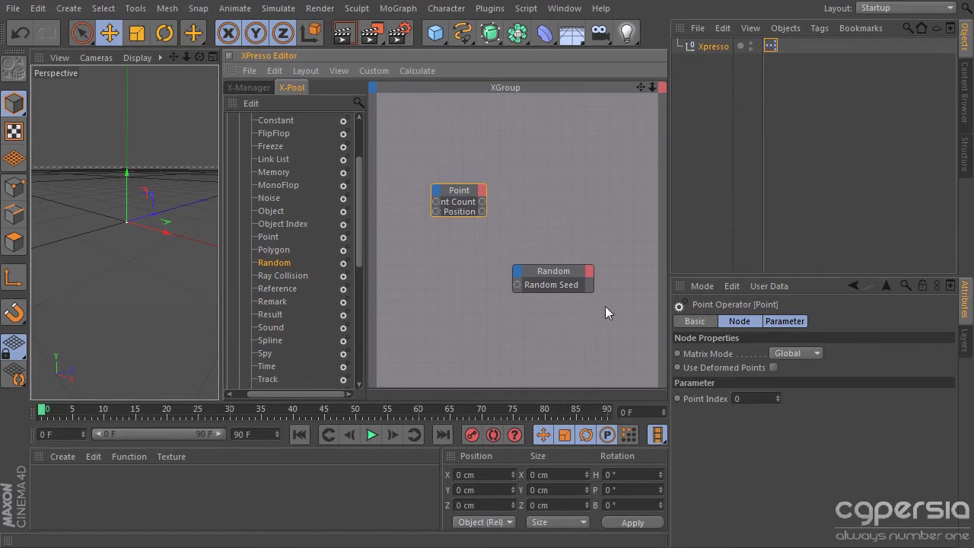
Stretch and reposition the Random node, then optimize it down to its Random Seed port.
drag(590, 289, 571, 374)
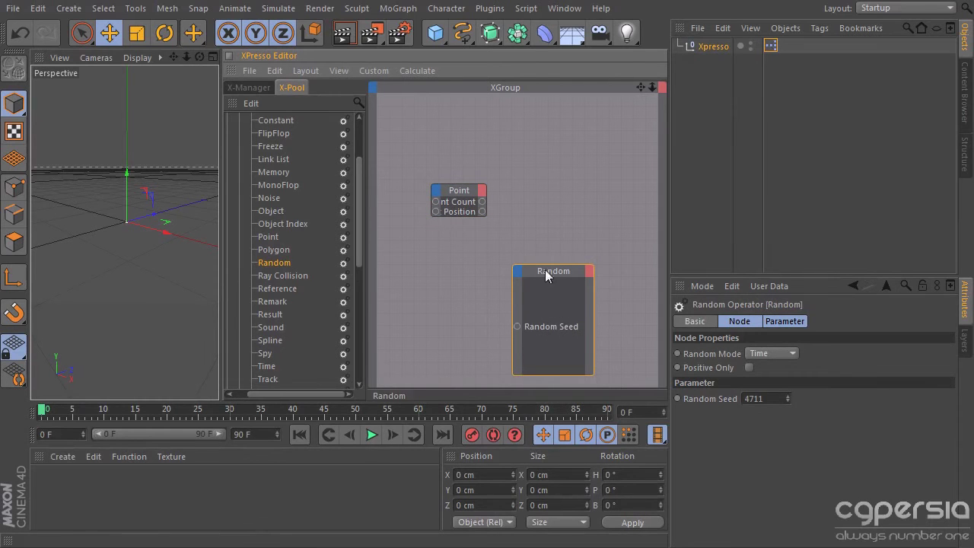
drag(549, 268, 577, 234)
drag(464, 187, 455, 153)
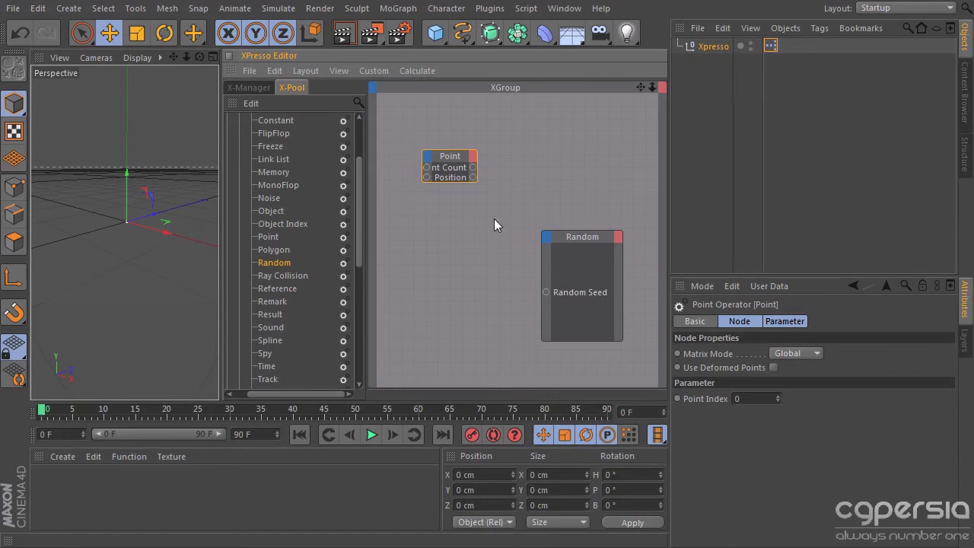
right_click(588, 237)
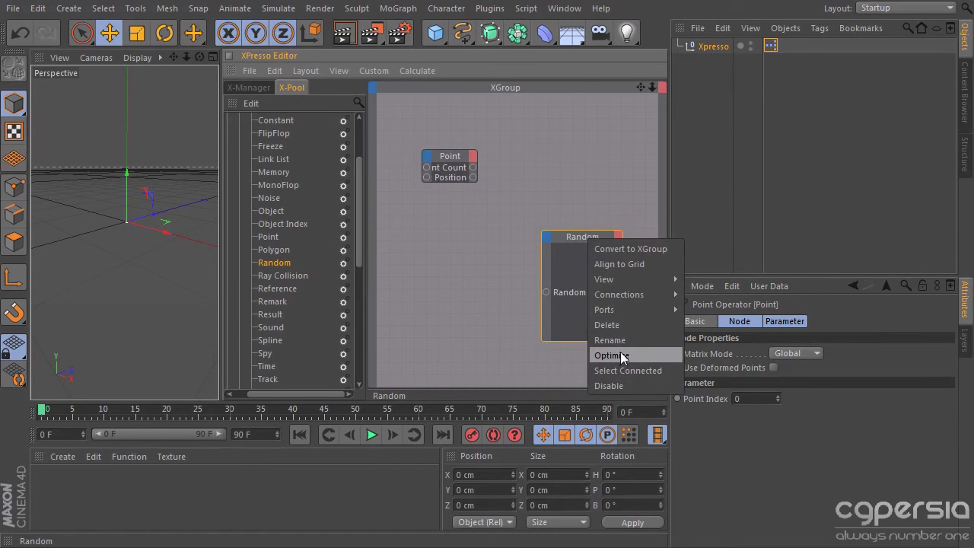
click(622, 356)
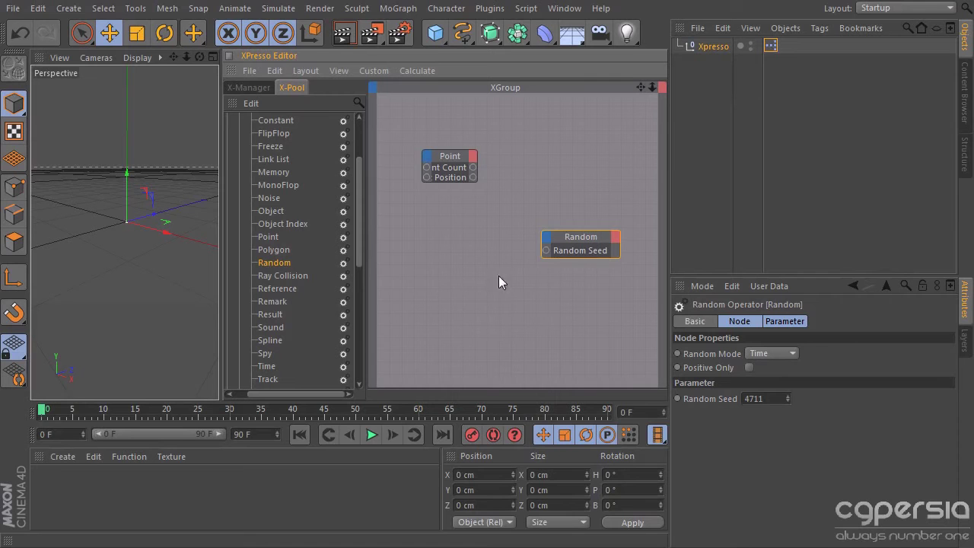
Restore the Point node to full size and rearrange the Point and Random nodes.
double_click(450, 157)
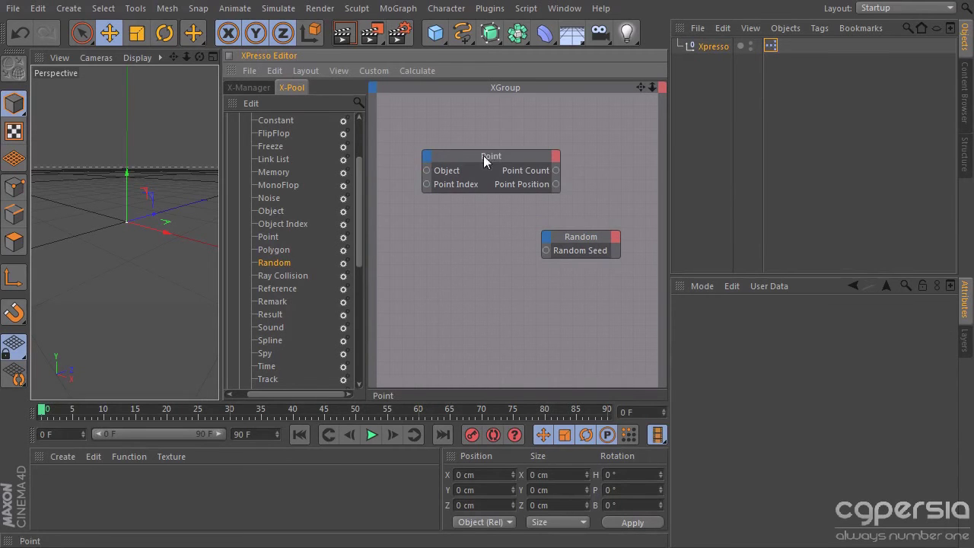
mouse_move(501, 160)
mouse_down()
mouse_move(490, 147)
mouse_move(497, 163)
mouse_up()
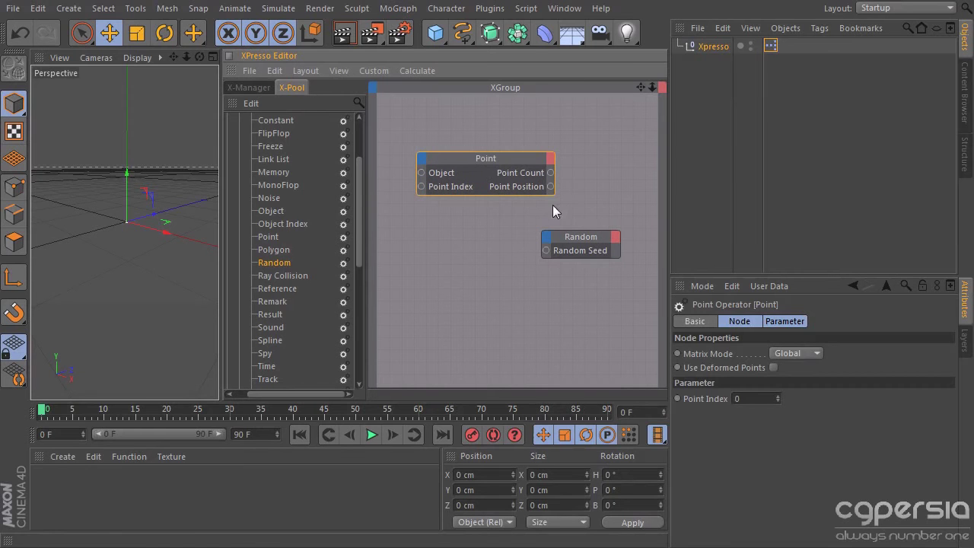
right_click(485, 158)
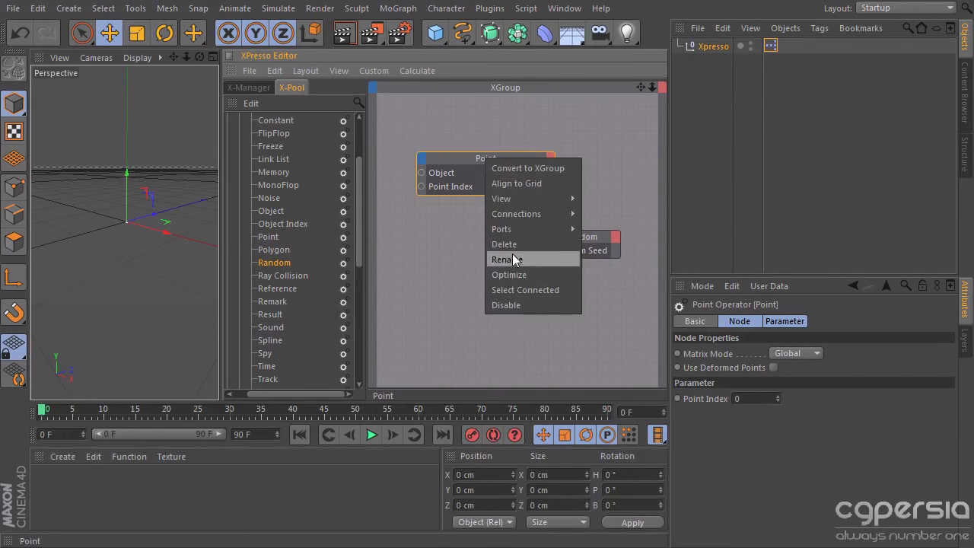
click(439, 258)
drag(491, 162, 513, 159)
drag(571, 240, 584, 210)
drag(519, 156, 503, 147)
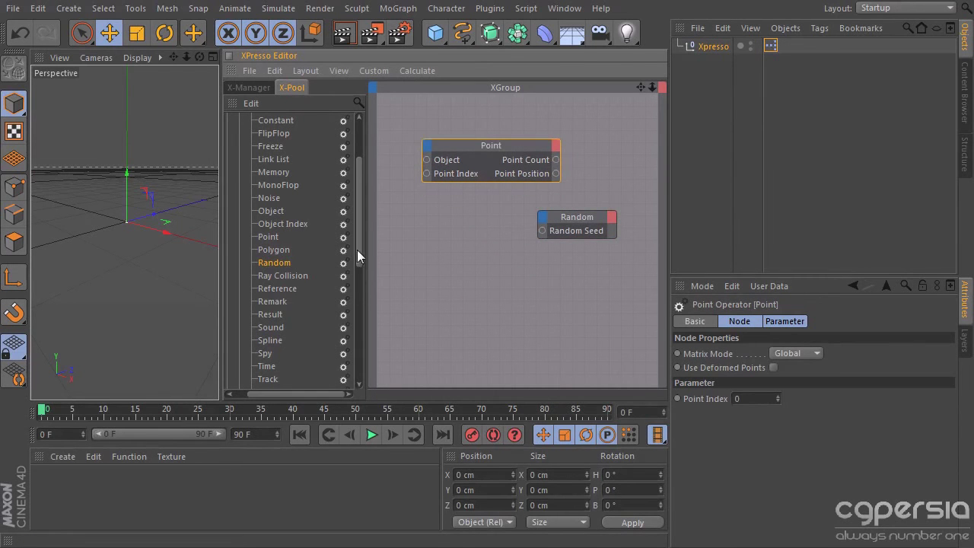
drag(357, 249, 358, 193)
drag(295, 394, 276, 392)
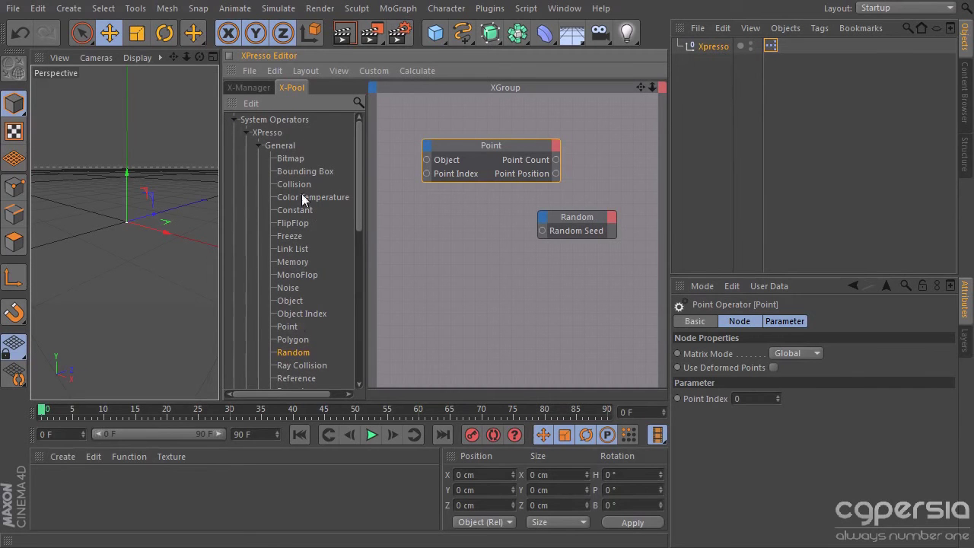
drag(357, 215, 361, 190)
Delete the Random and Point nodes from the XGroup.
drag(477, 148, 465, 129)
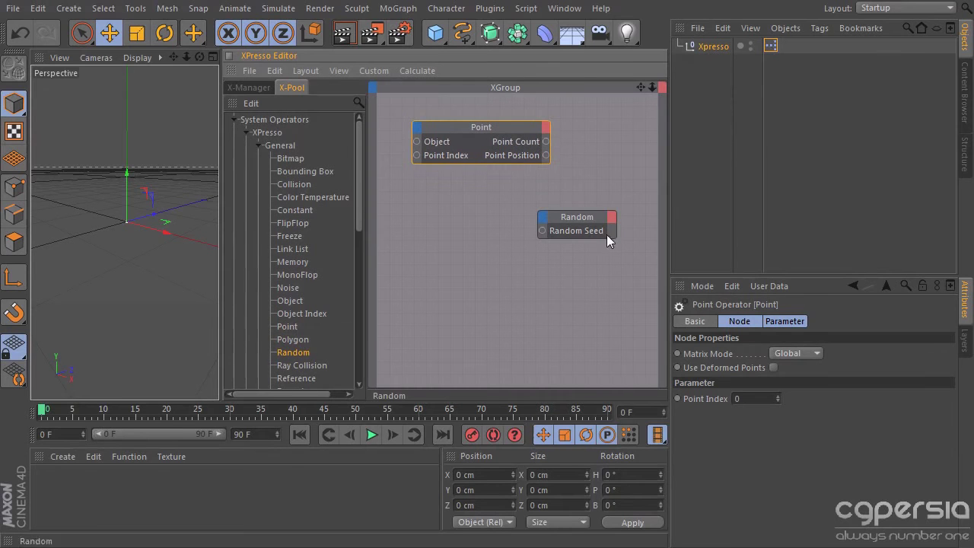
drag(574, 219, 560, 208)
key(Delete)
click(476, 138)
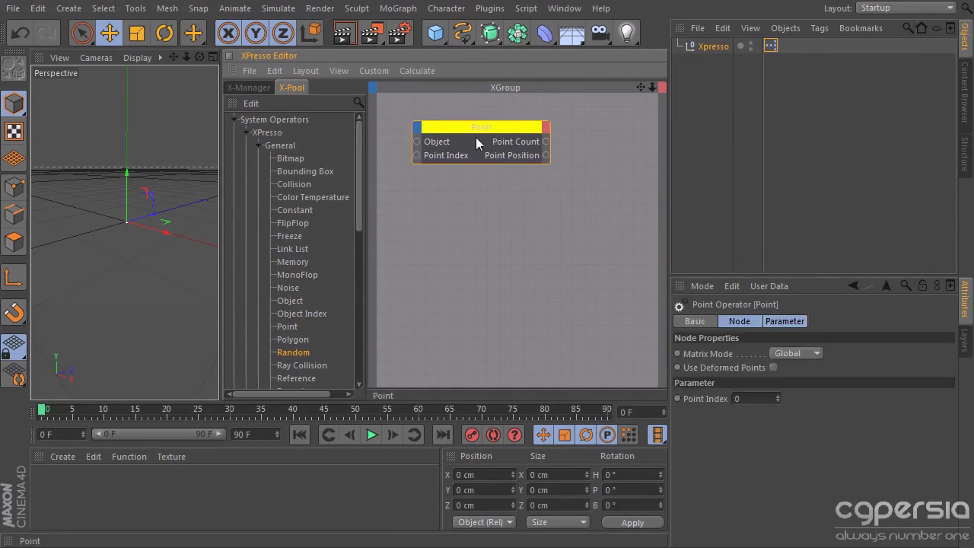
key(Delete)
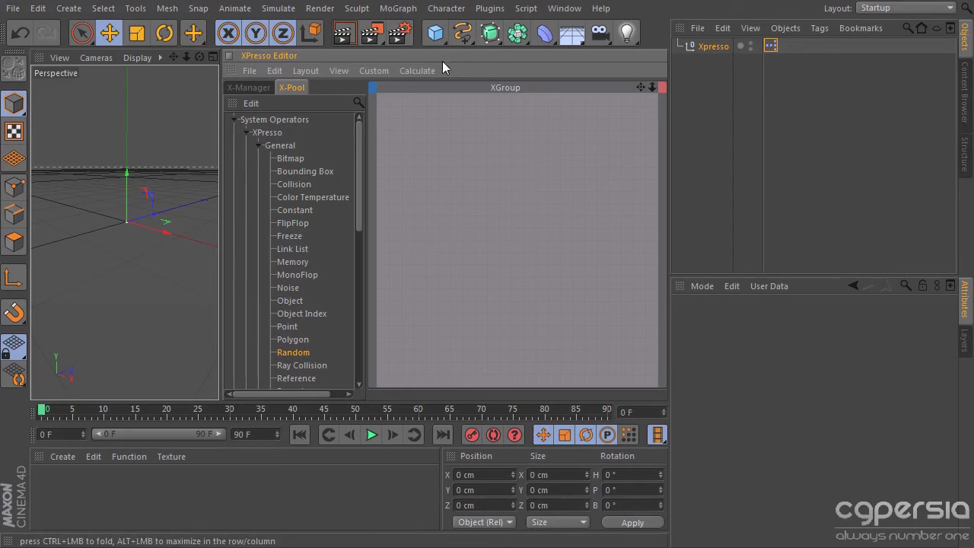
Add a Cube to the scene and drag it into the XGroup as a Cube node.
click(436, 33)
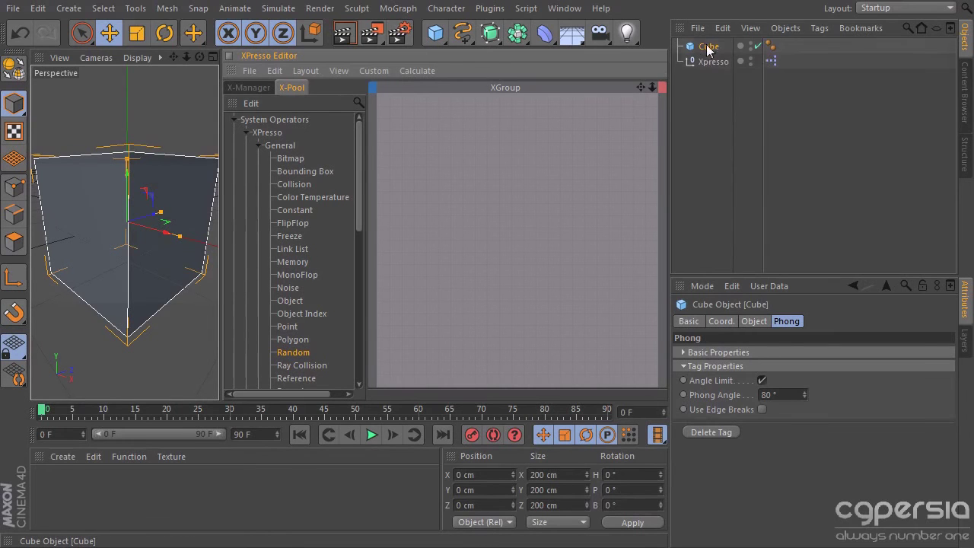
drag(552, 213, 483, 219)
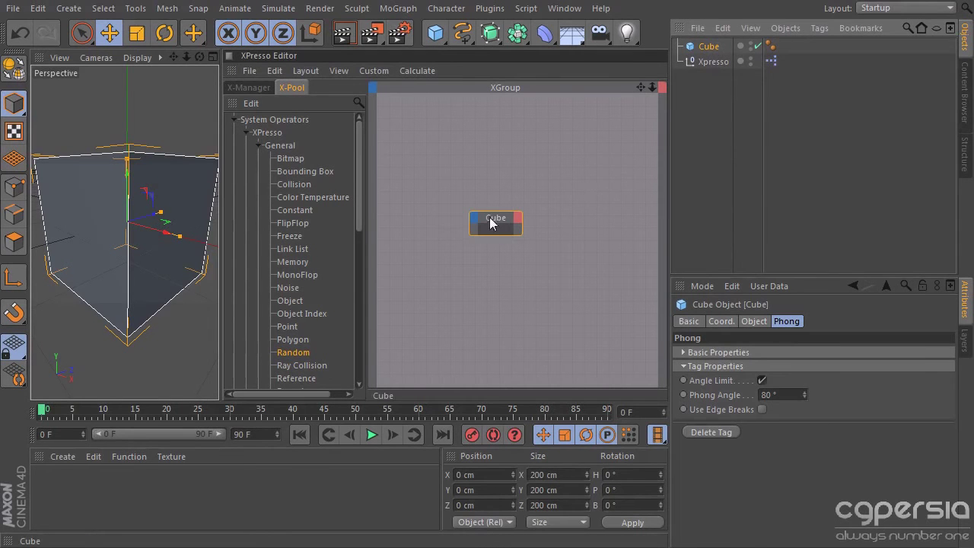
click(496, 226)
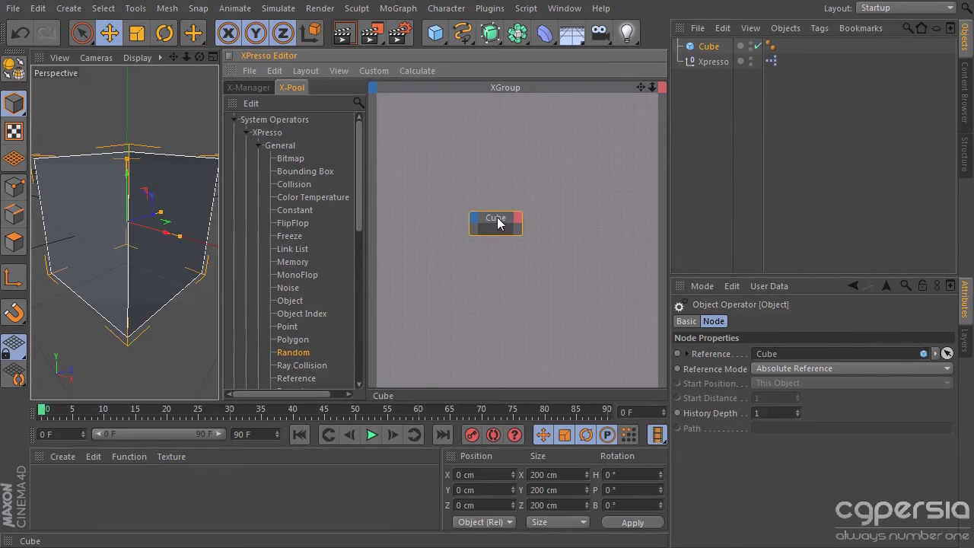
drag(496, 226, 491, 225)
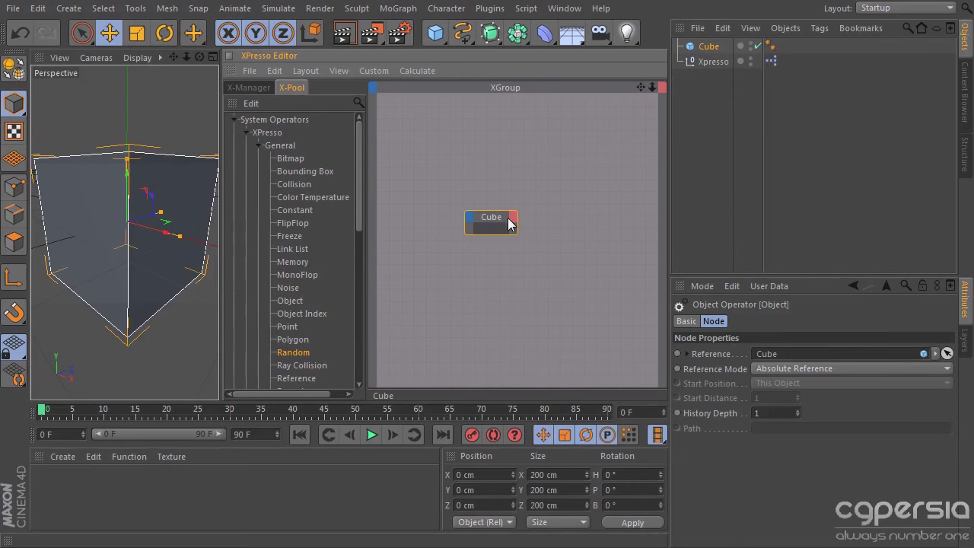
Review the cube's Basic, Coord. and Object attribute tabs, ending with Basic shown alone.
click(711, 48)
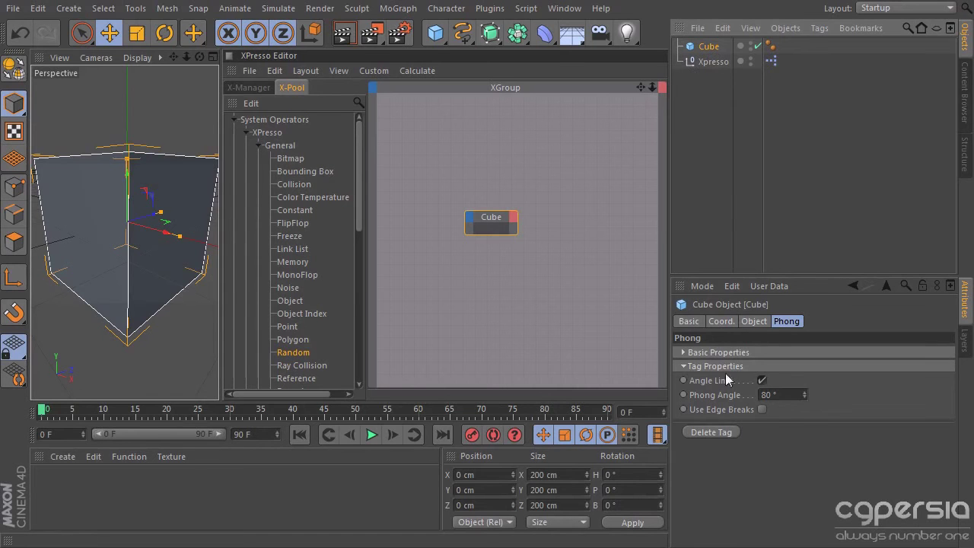
click(721, 321)
click(689, 322)
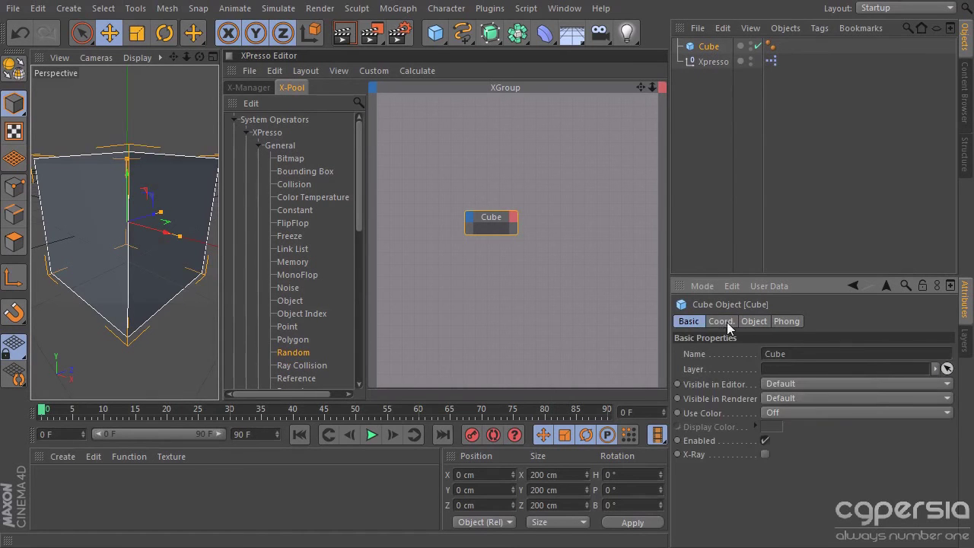
click(721, 322)
click(754, 321)
click(729, 322)
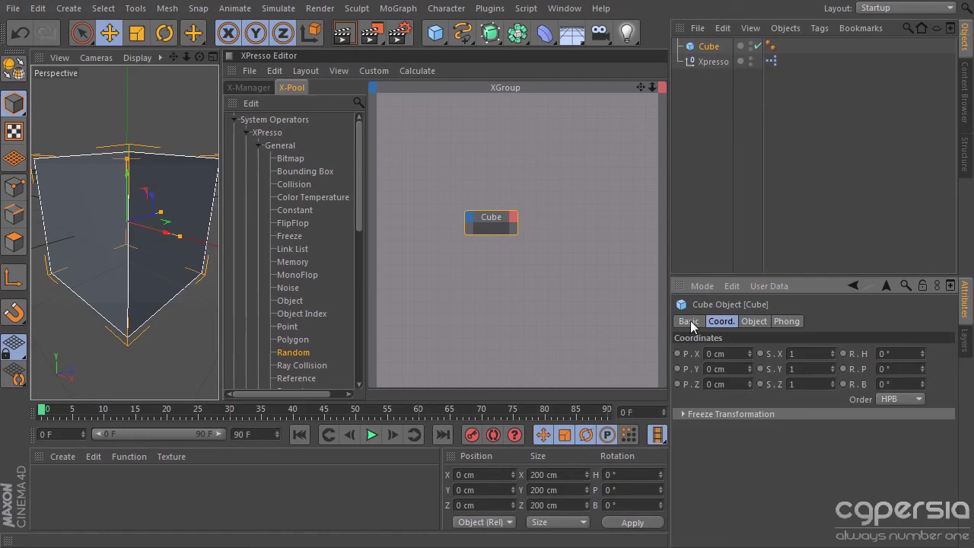
click(691, 321)
click(720, 320)
shift+click(755, 322)
shift+click(689, 321)
drag(951, 383, 951, 465)
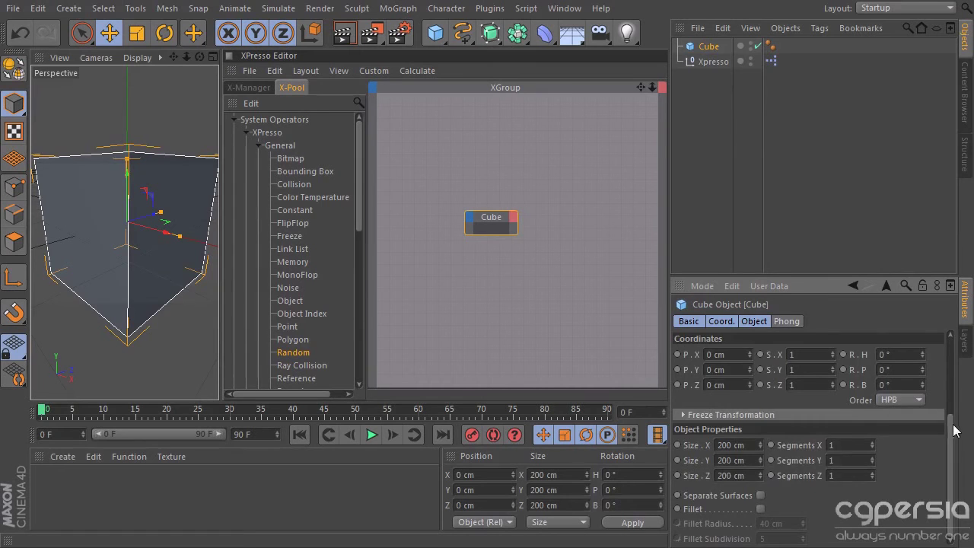
drag(952, 430, 928, 326)
click(676, 322)
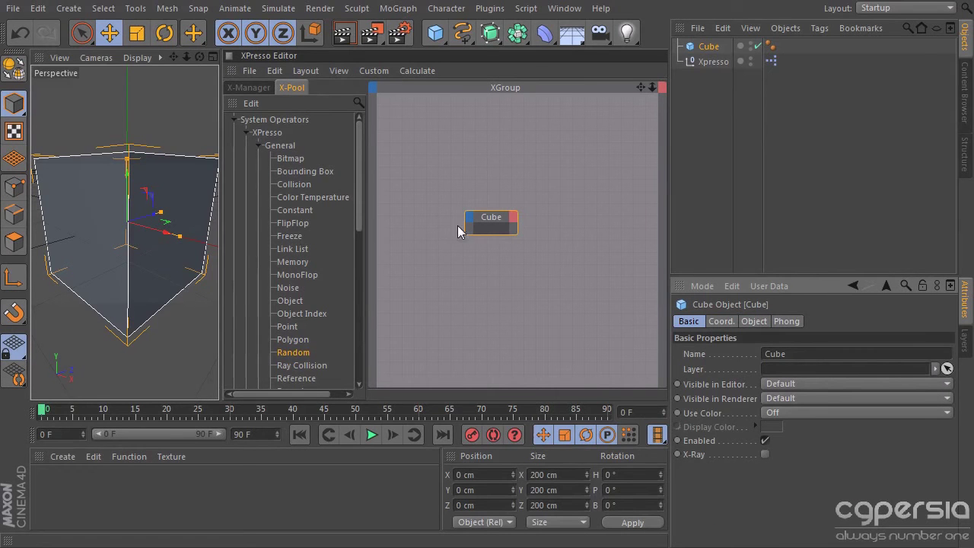
Move the Cube node up in the XGroup and scroll the X-Pool list.
mouse_move(470, 226)
mouse_down()
mouse_move(443, 226)
mouse_move(476, 227)
mouse_up()
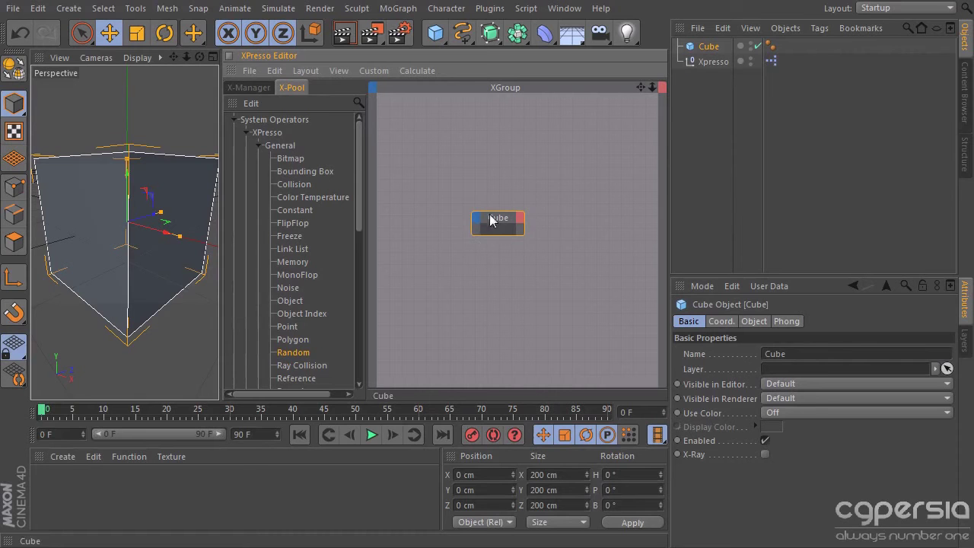
drag(504, 219, 498, 196)
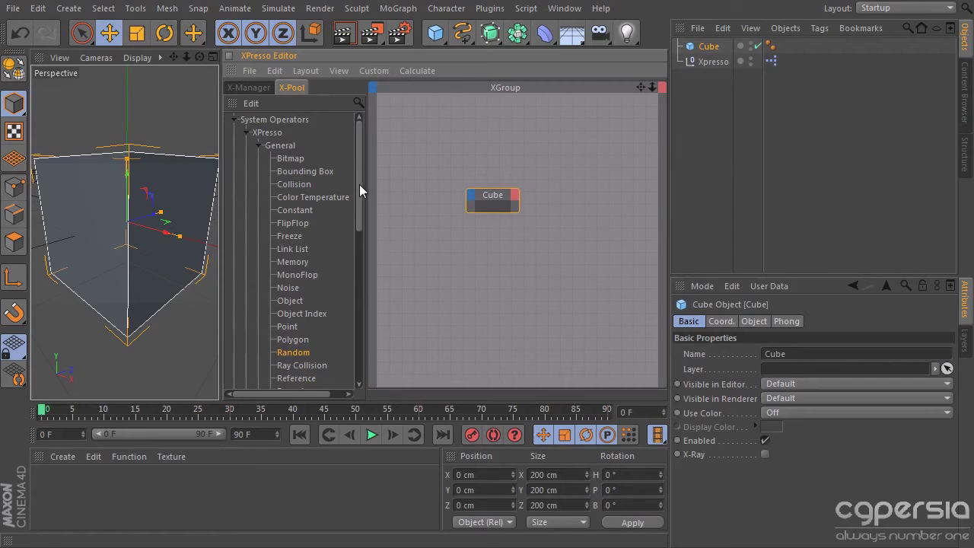
drag(359, 184, 364, 331)
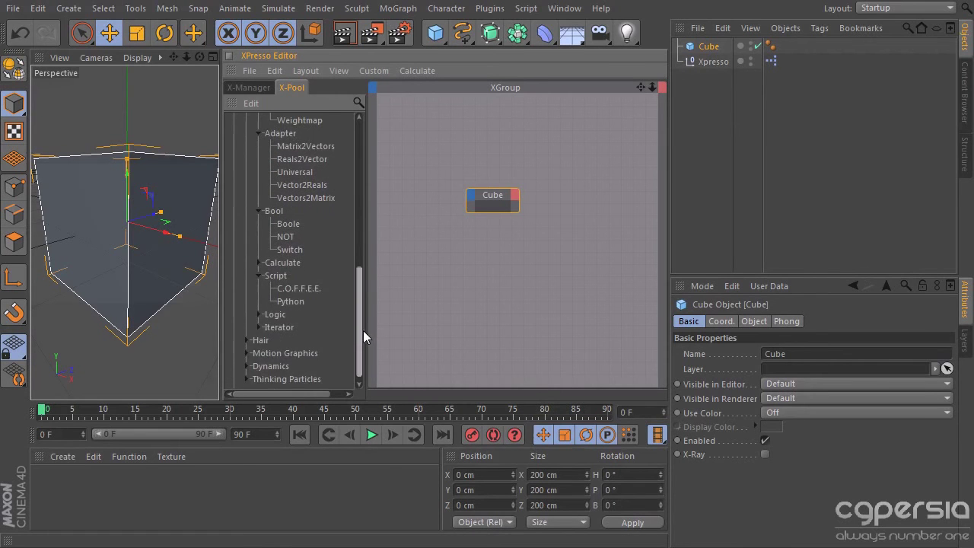
Add a Math:Add node from Calculate, move and delete it, then shift the Cube node down-right.
click(261, 262)
scroll(358, 288, down, 4)
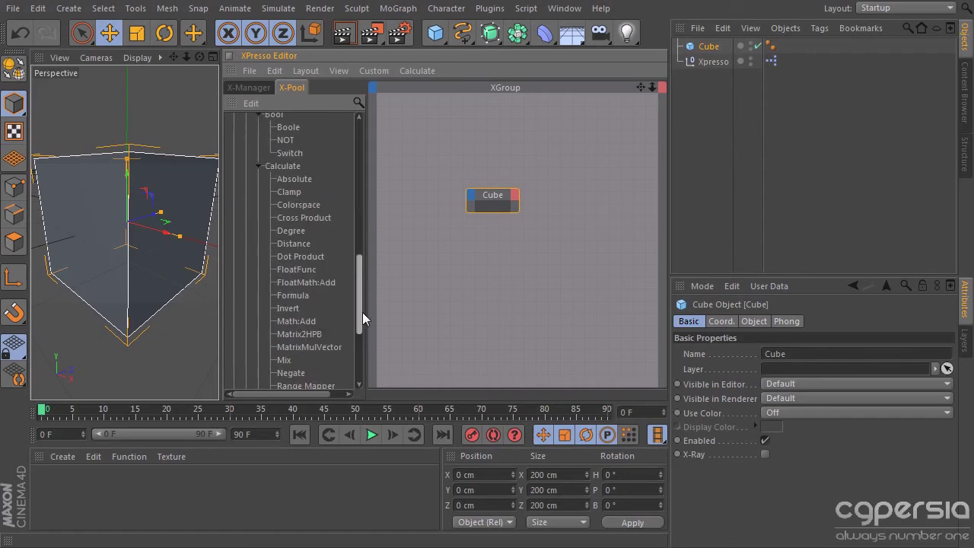
drag(296, 261, 504, 282)
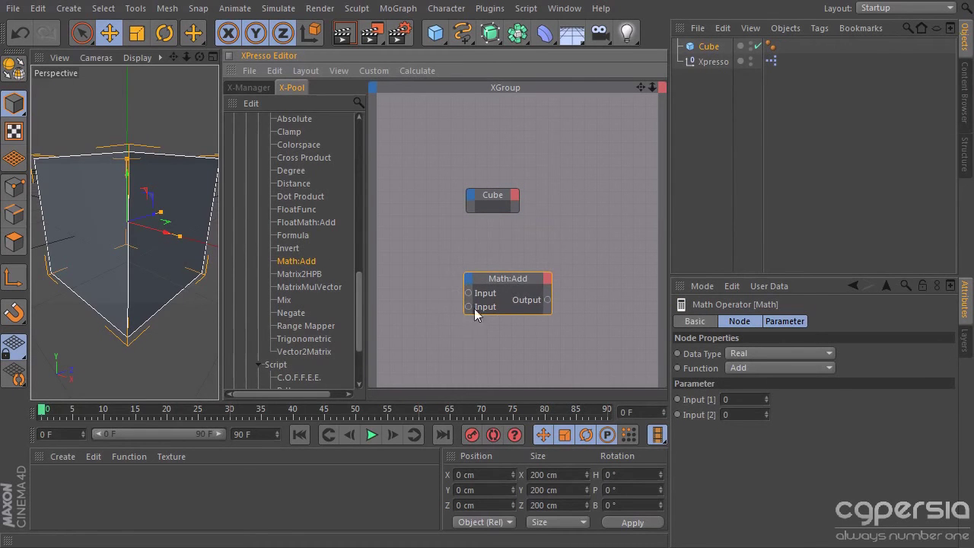
drag(504, 279, 498, 260)
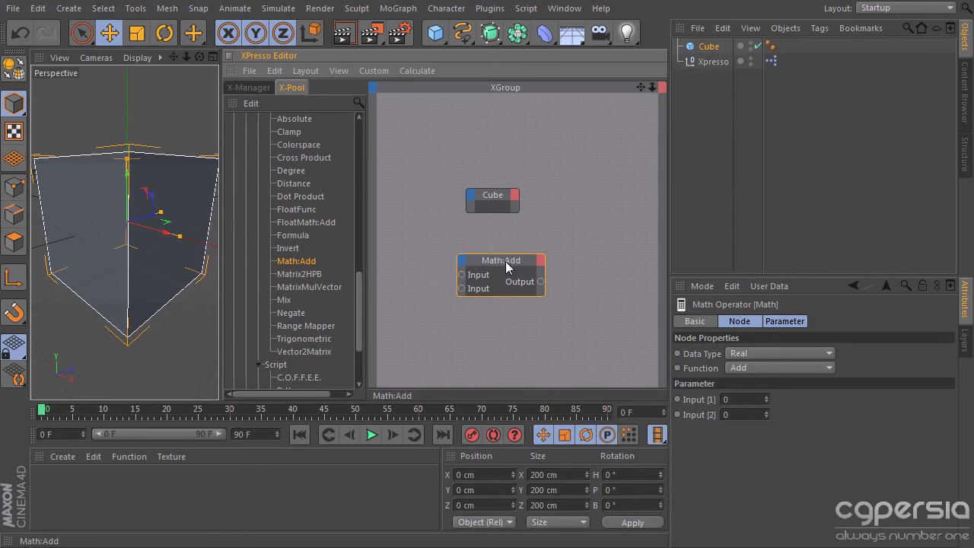
drag(505, 261, 604, 276)
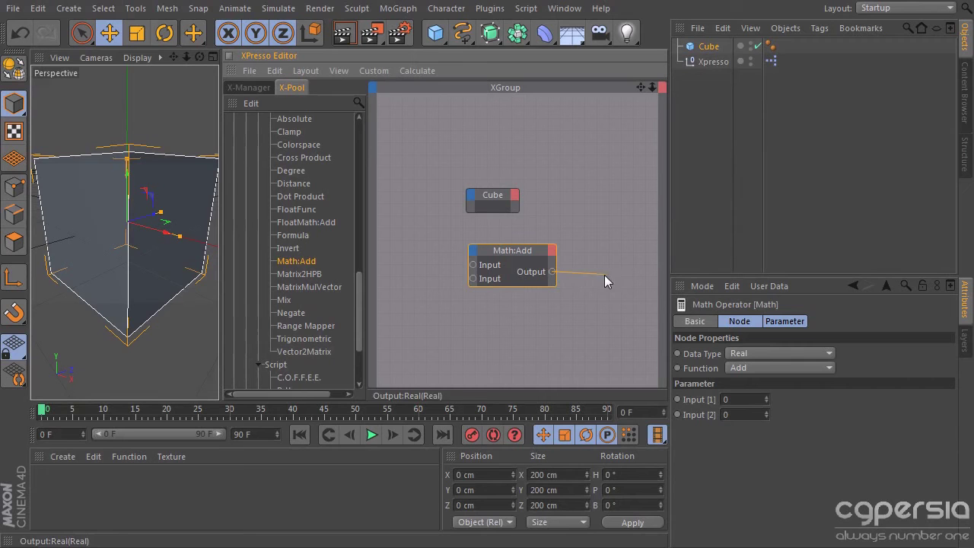
key(Delete)
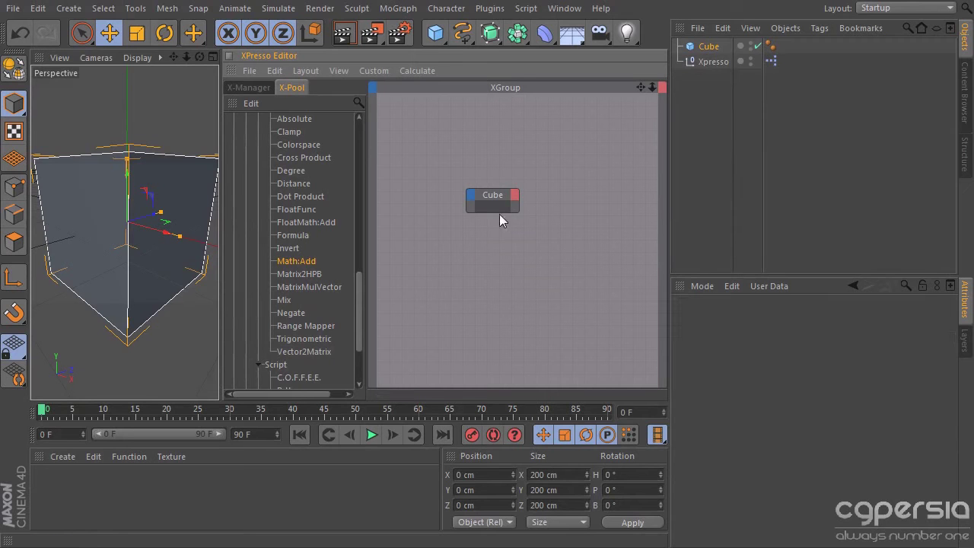
drag(499, 211, 486, 232)
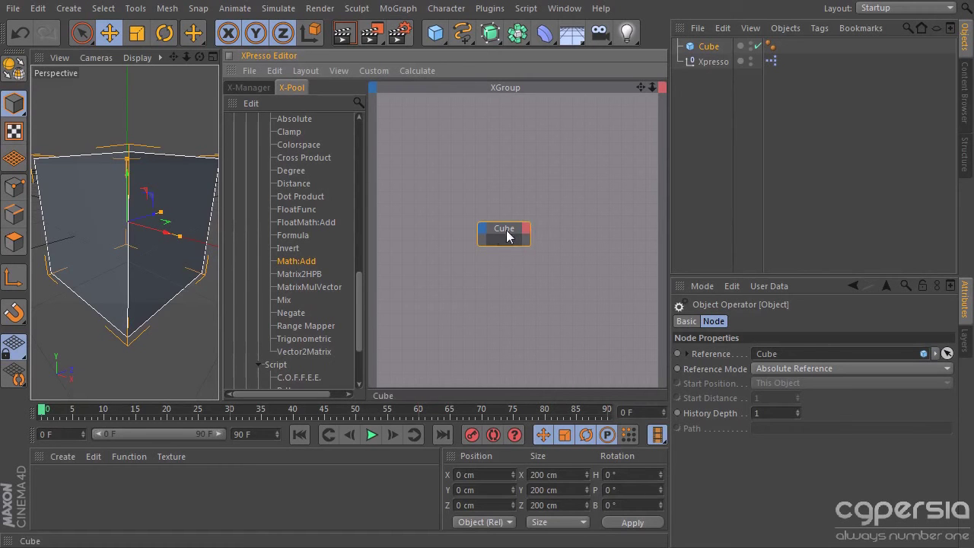
drag(506, 231, 512, 220)
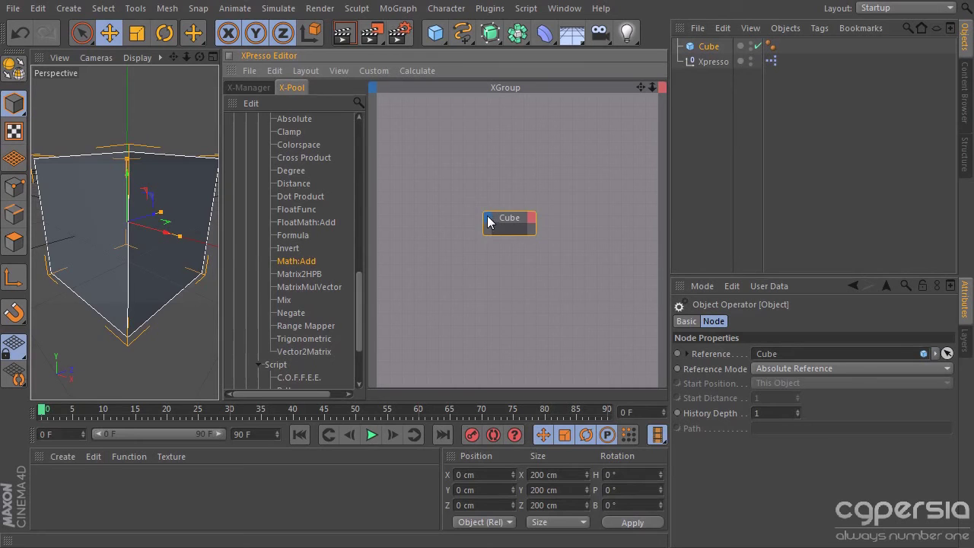
click(489, 220)
mouse_move(511, 225)
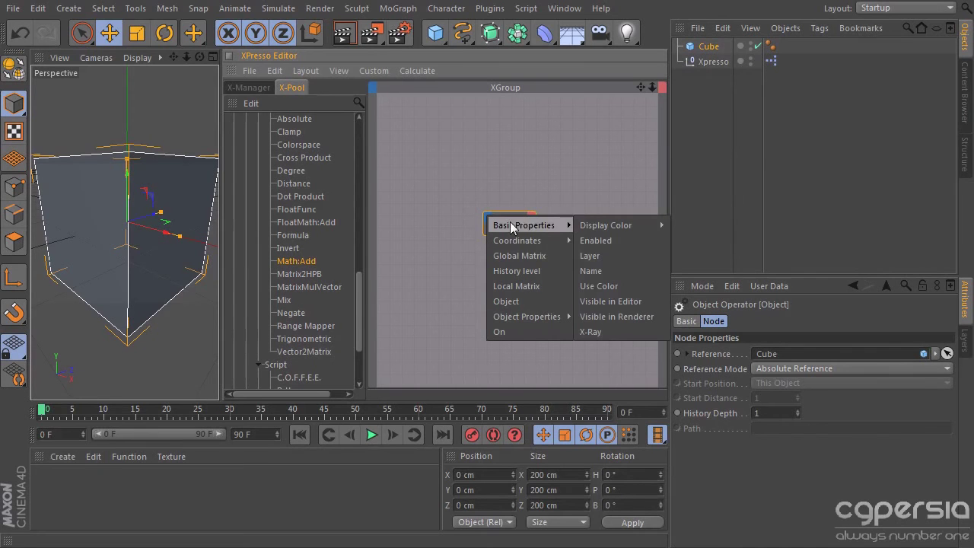
click(571, 186)
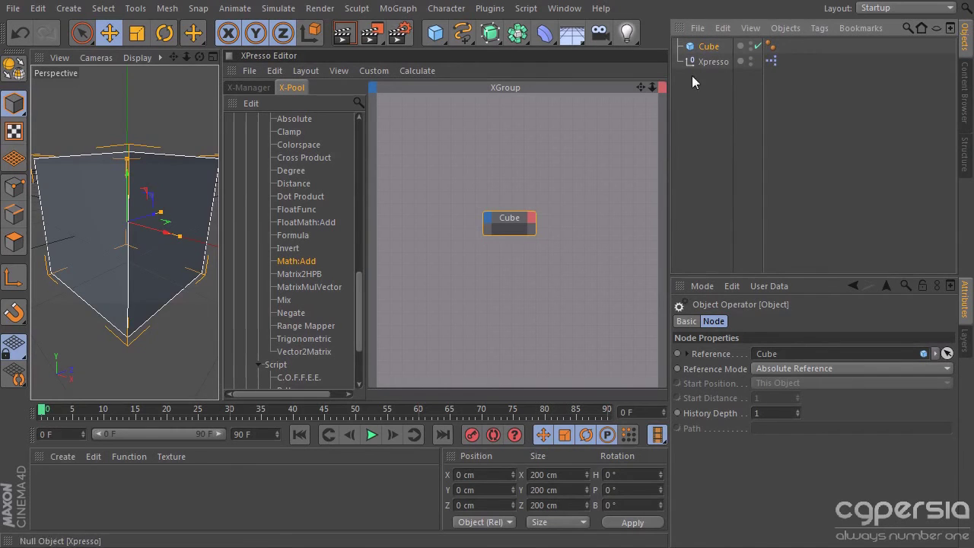
click(719, 106)
click(707, 49)
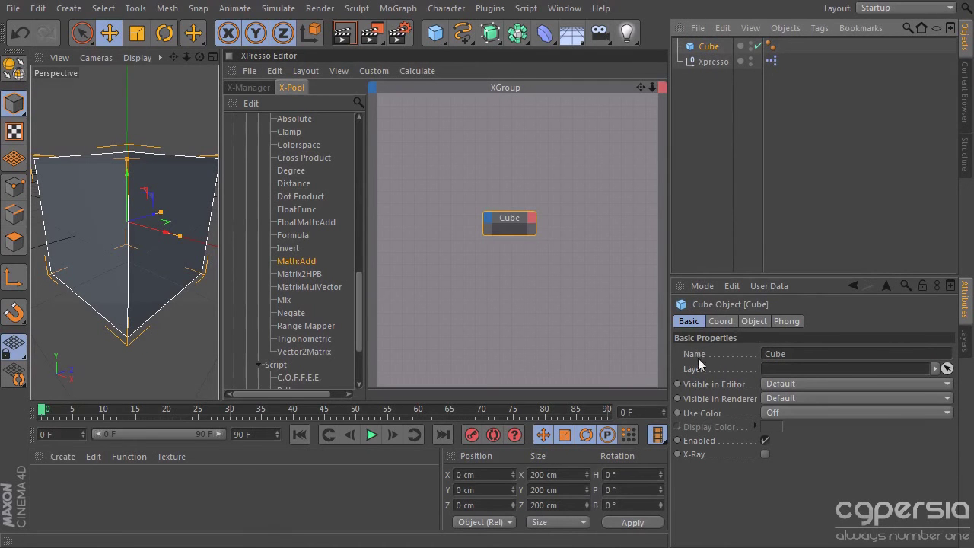
click(489, 223)
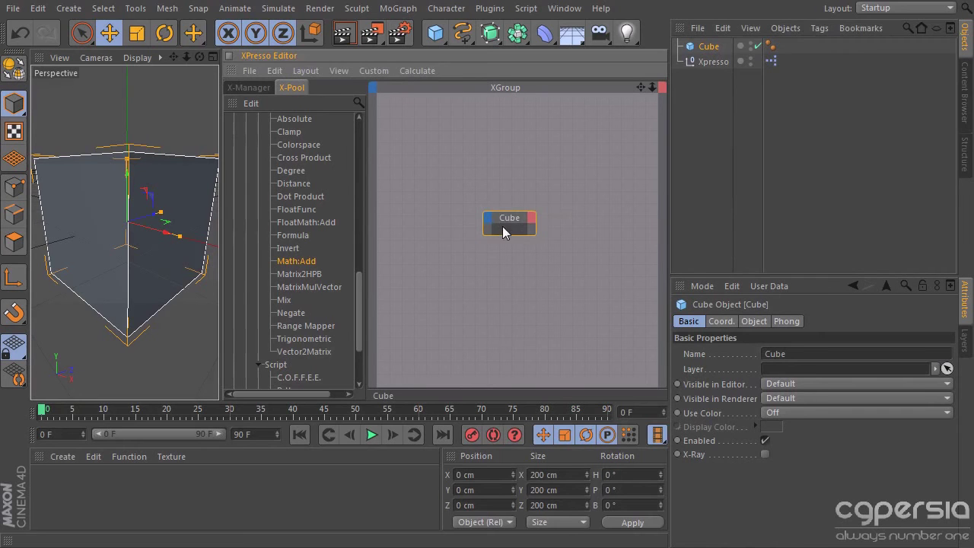
click(489, 220)
mouse_move(522, 226)
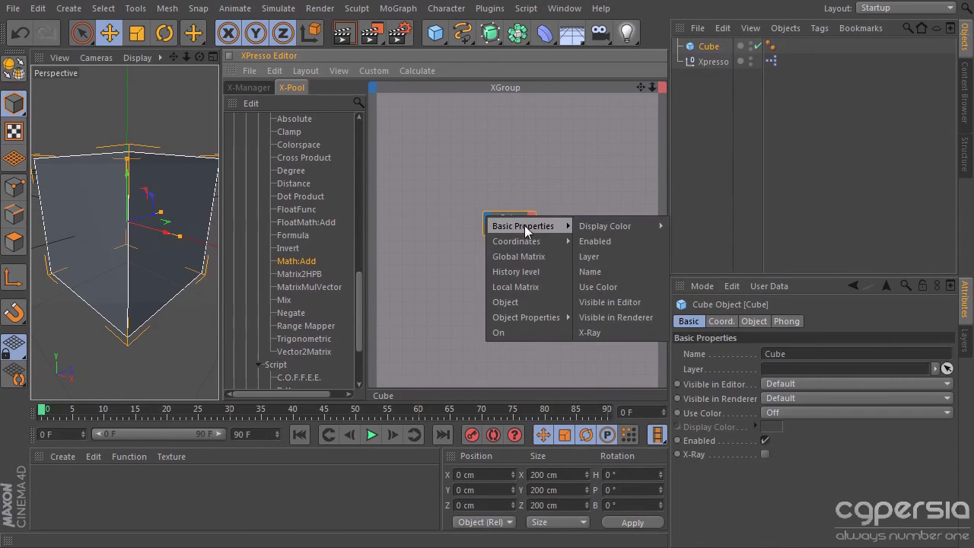
click(624, 176)
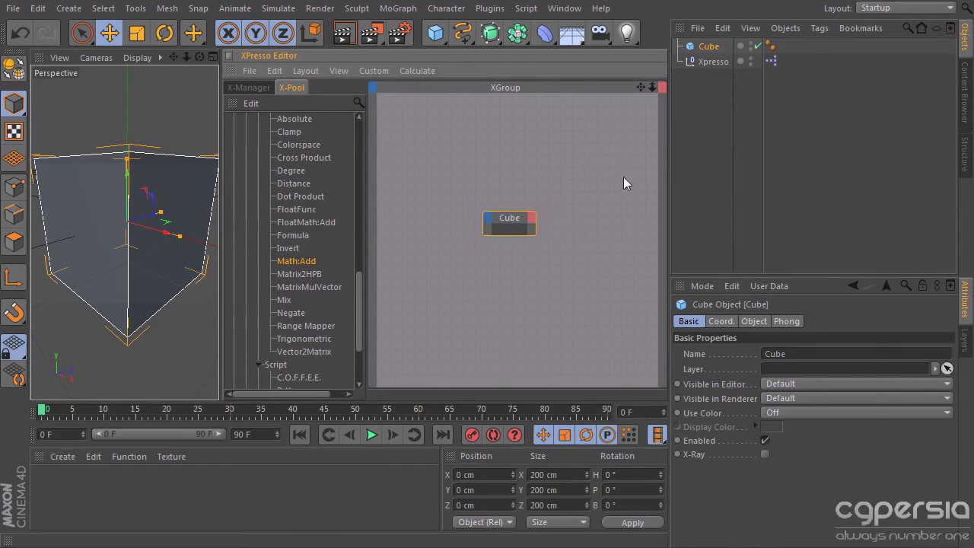
click(721, 321)
click(488, 219)
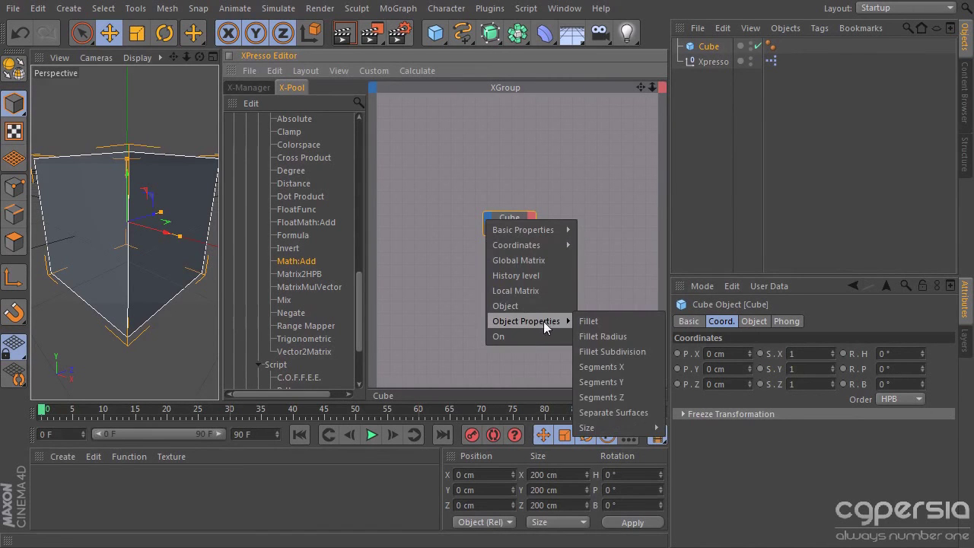
click(750, 290)
click(748, 323)
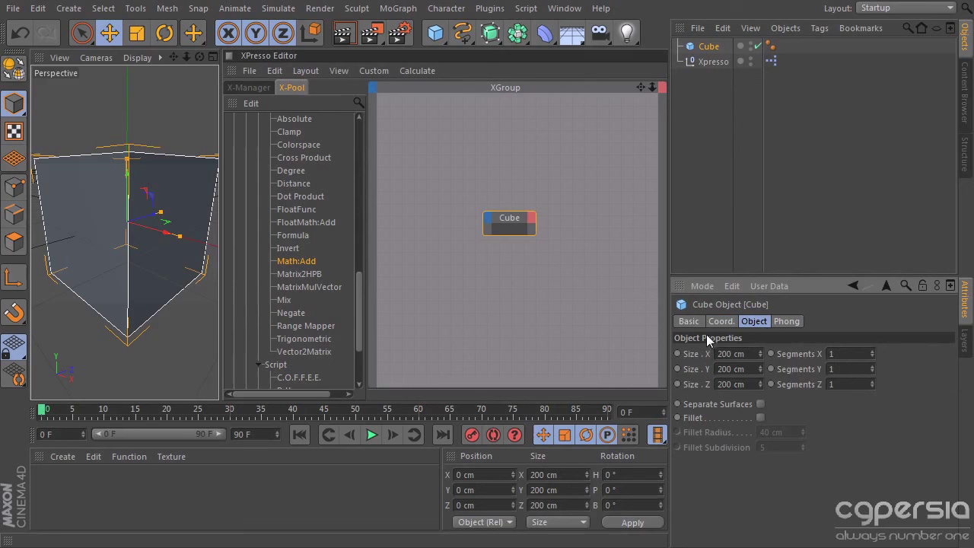
click(488, 218)
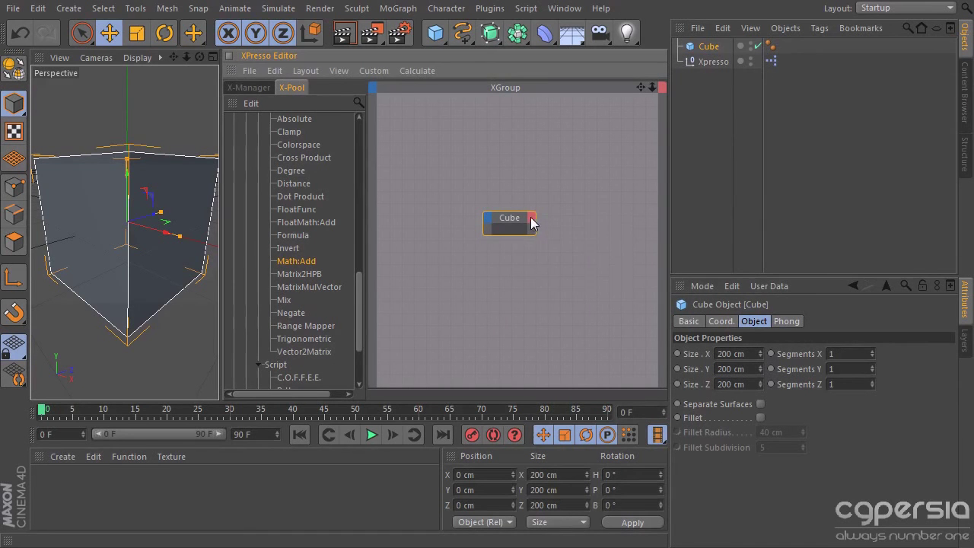
click(532, 219)
Nudge the Cube node around and browse its output ports without adding one.
drag(516, 220, 527, 235)
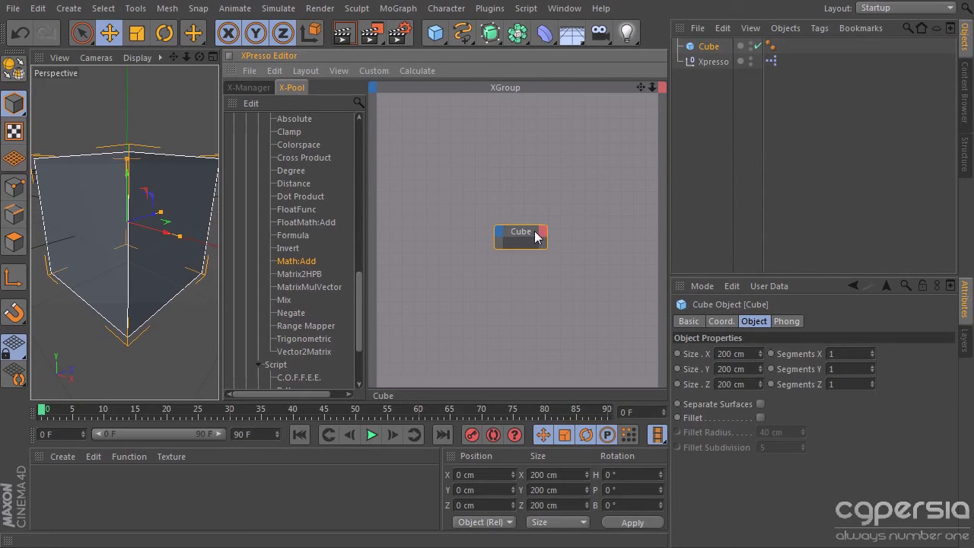
drag(523, 230, 514, 235)
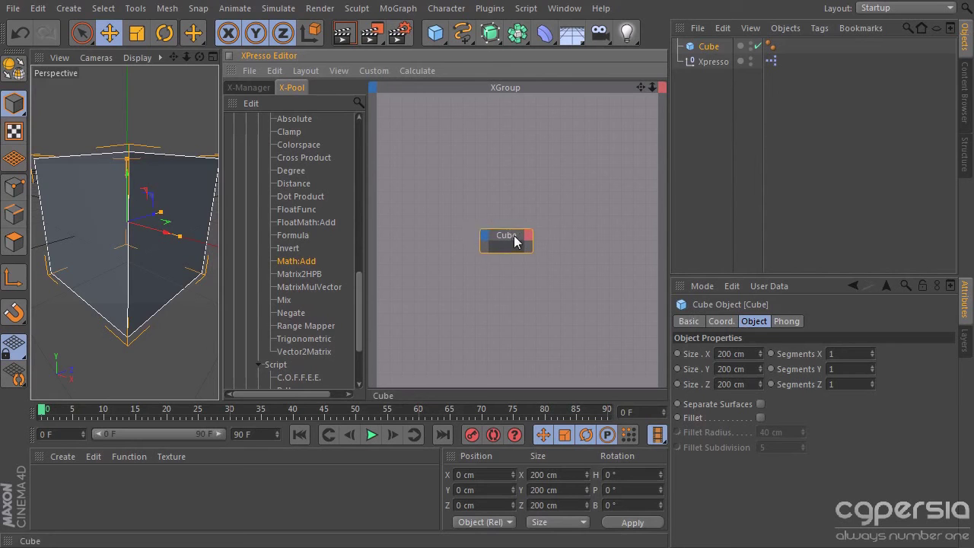
click(710, 354)
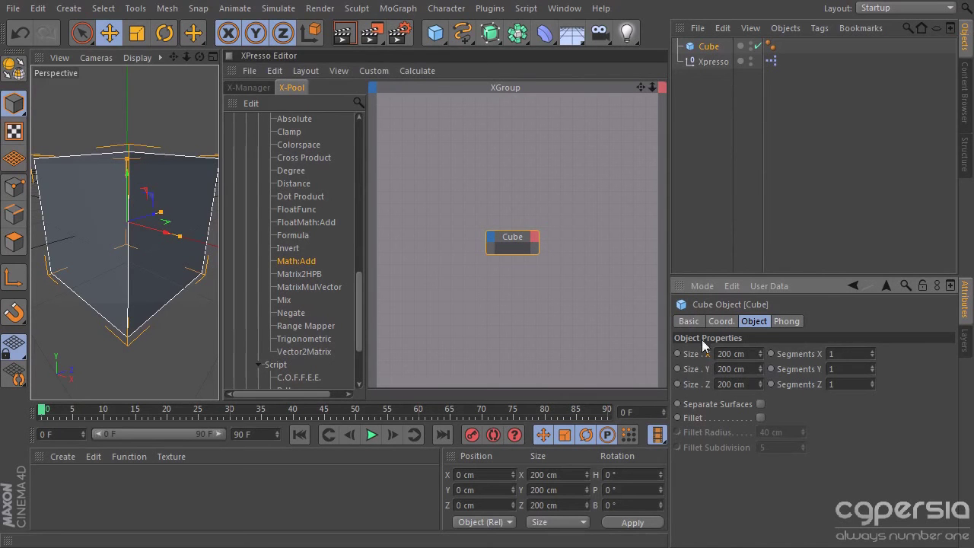
drag(515, 244, 495, 239)
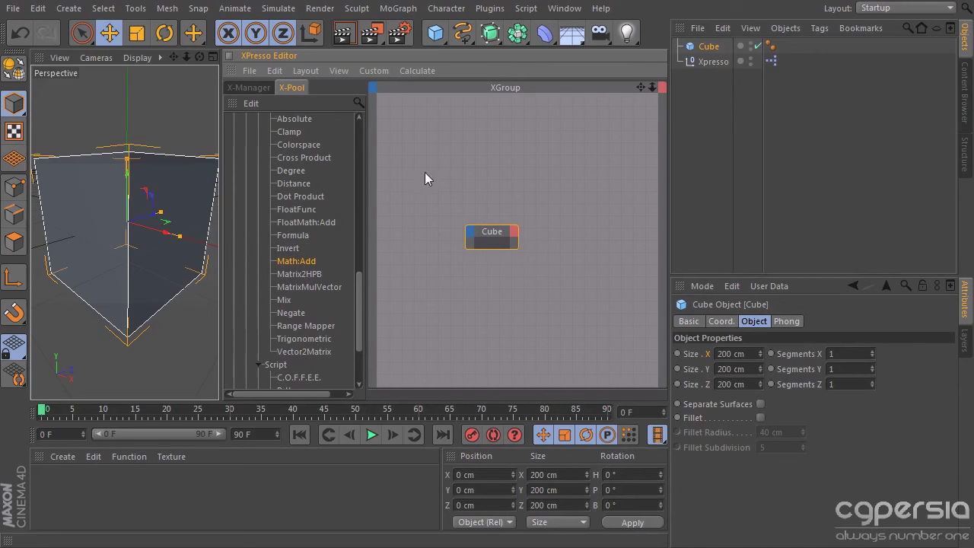
drag(475, 236, 493, 235)
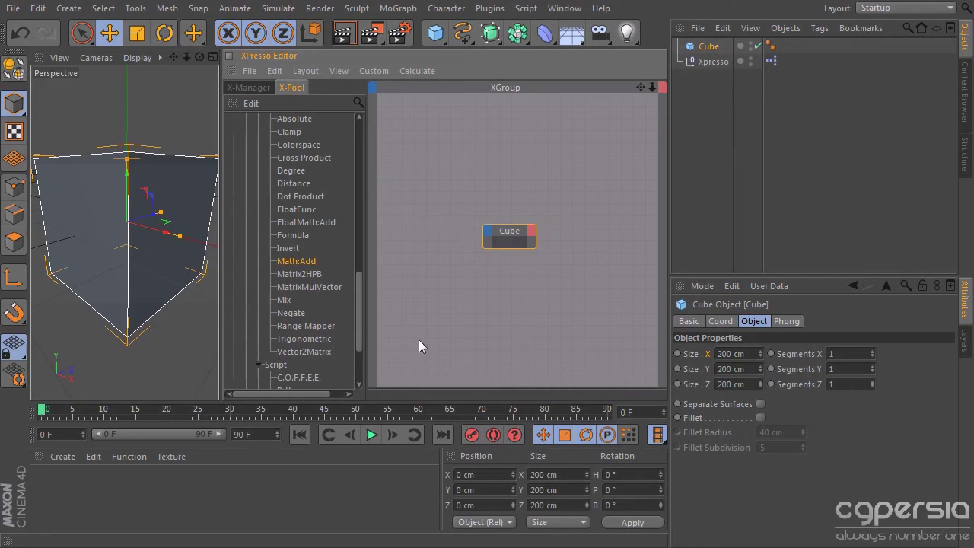
drag(521, 242, 489, 248)
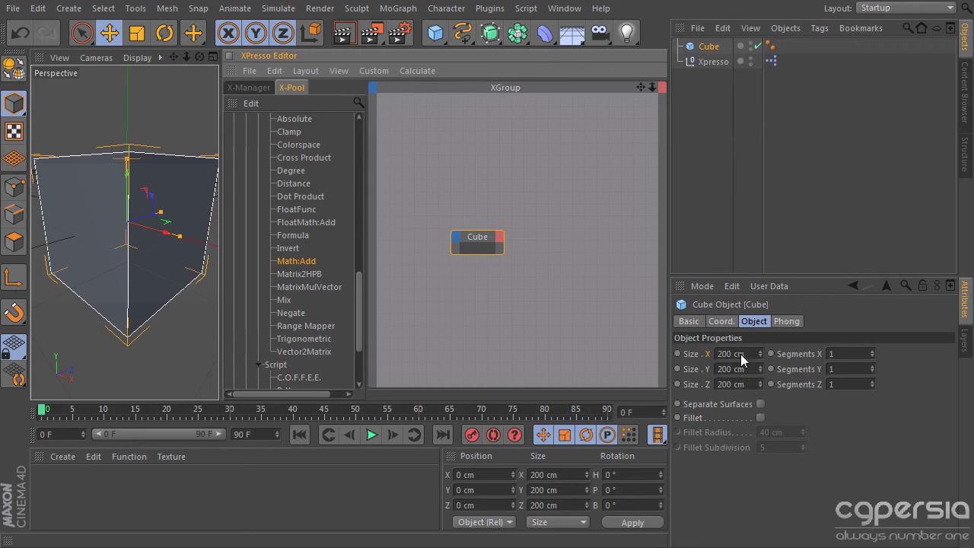
click(502, 240)
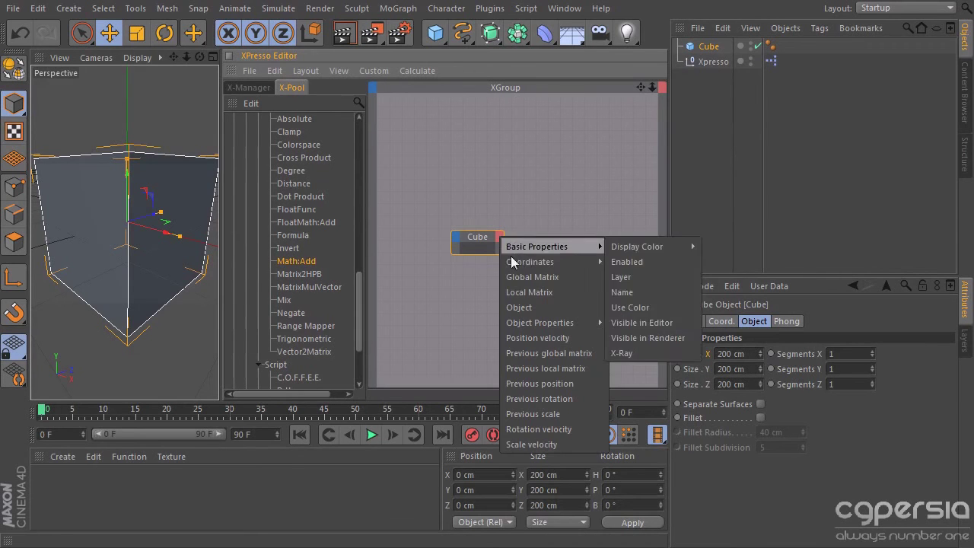
click(478, 242)
Raise the Cube node to the top of the XGroup and bring up the Deformer palette.
drag(478, 242, 537, 156)
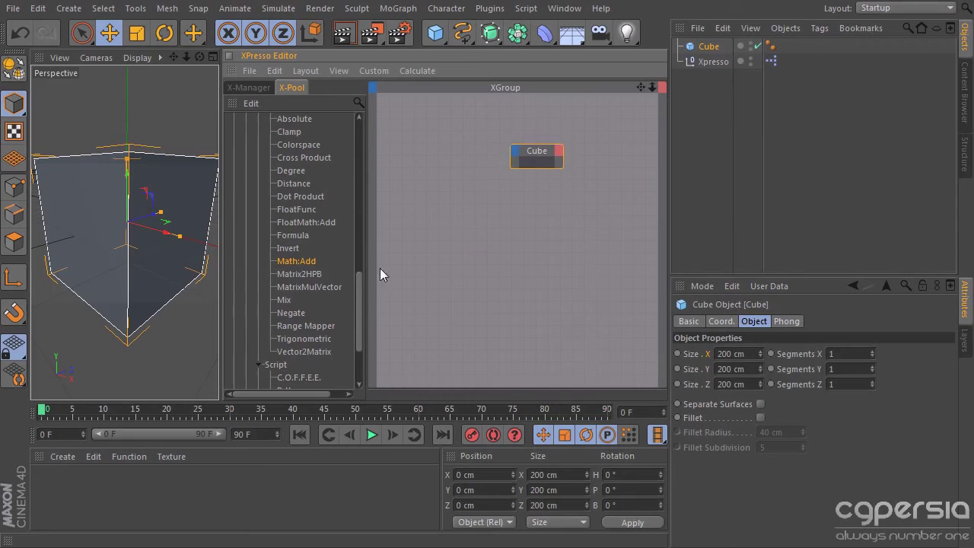
drag(360, 312, 369, 135)
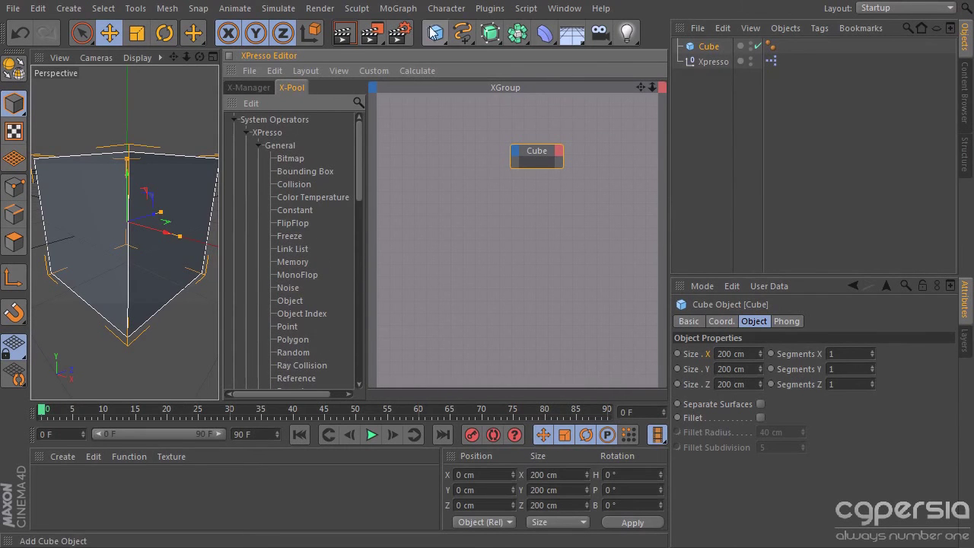
drag(545, 33, 597, 55)
Add a Bend deformer node below Cube and bring a new Mat material into the XGroup.
drag(536, 240, 537, 242)
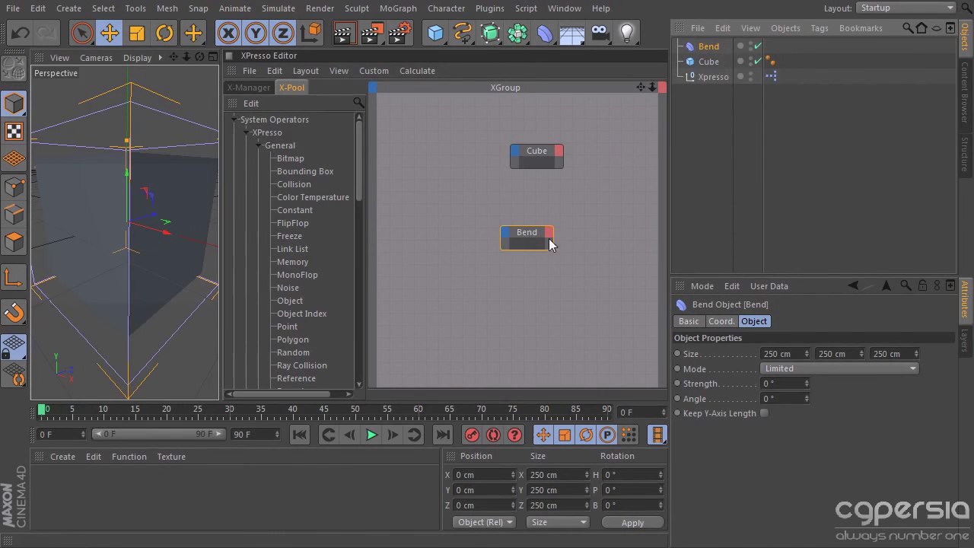
click(67, 457)
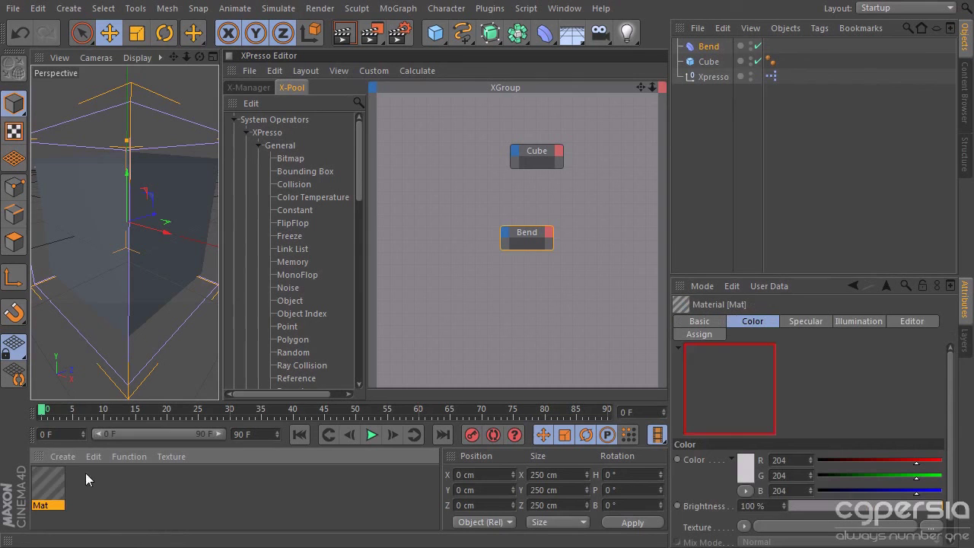
drag(447, 240, 455, 308)
drag(526, 232, 477, 237)
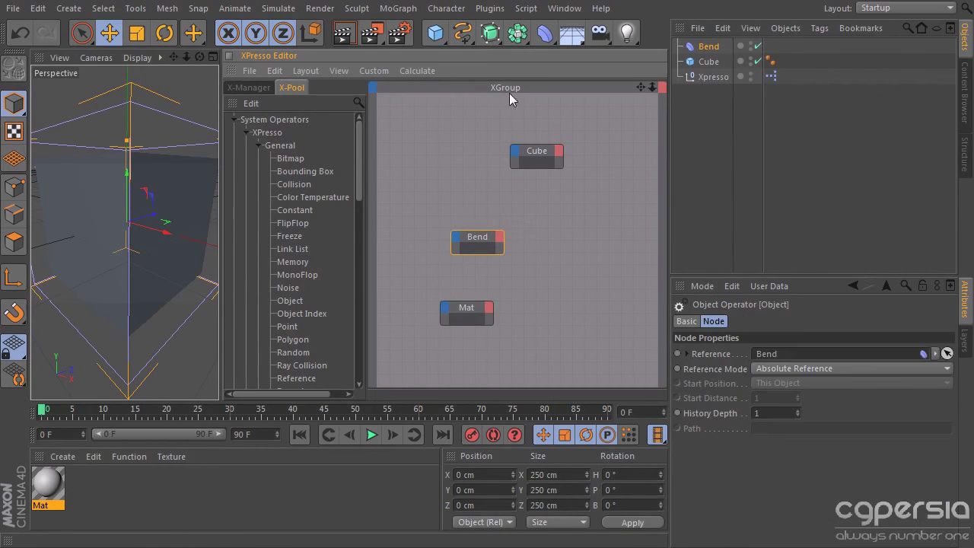
Add a Light, drop it into the XGroup as a node, and check the Light and Bend settings.
click(626, 33)
drag(701, 50, 576, 273)
click(727, 143)
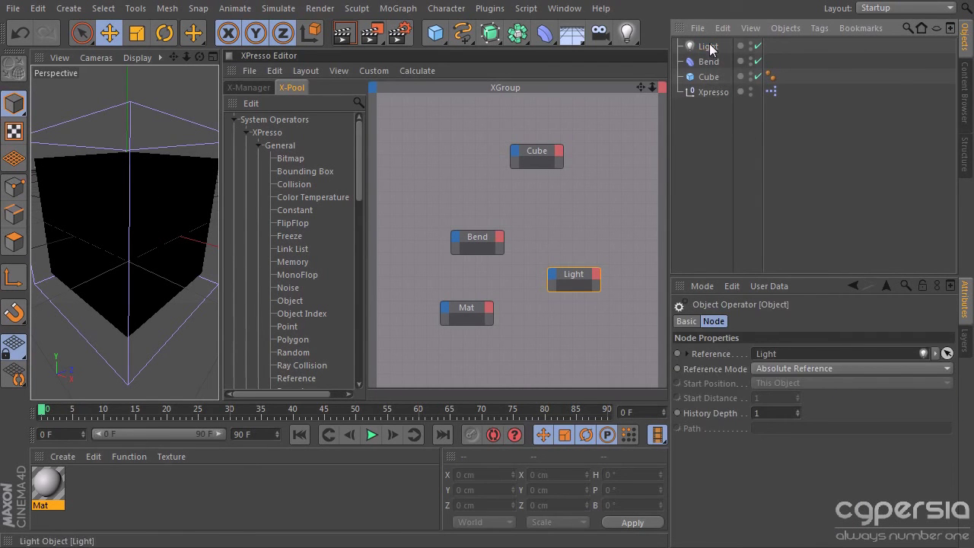
click(708, 47)
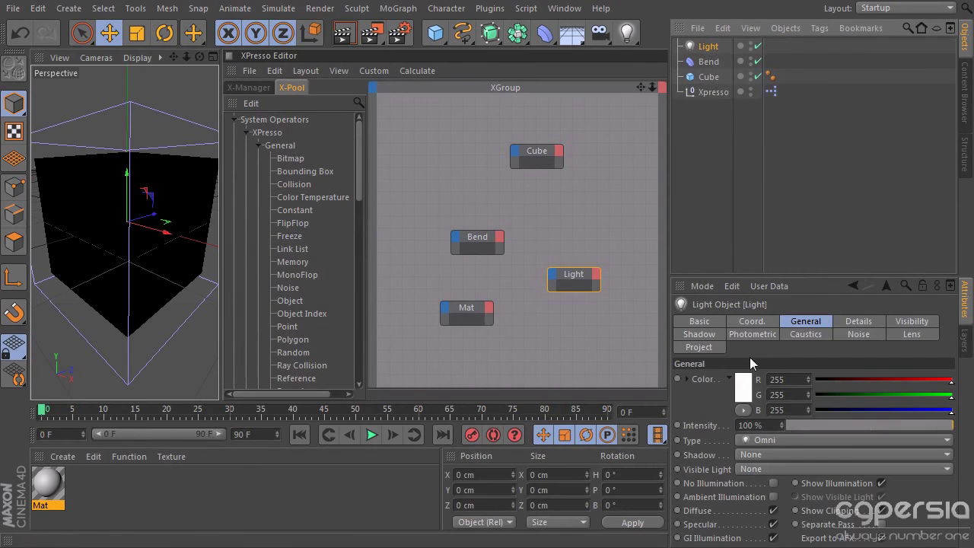
click(707, 61)
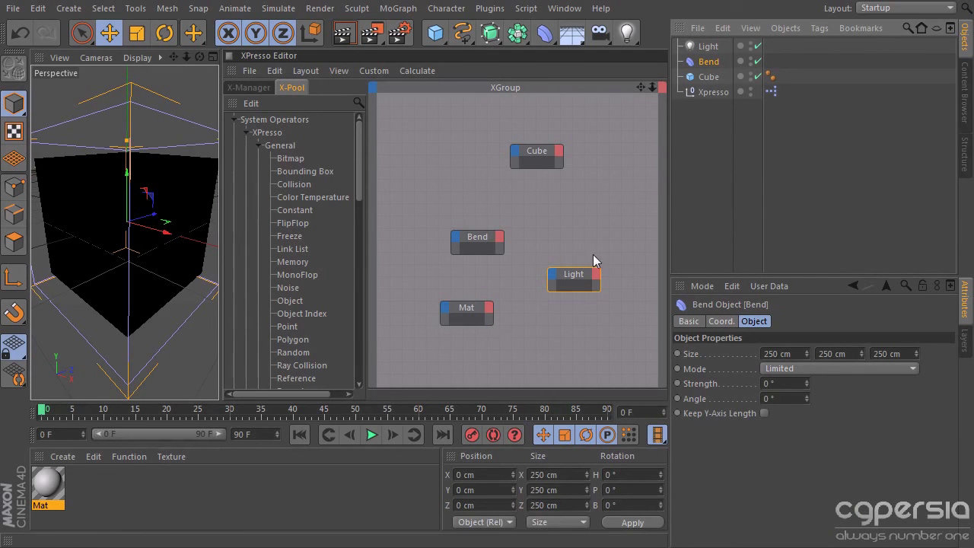
Stack the Cube, Bend, Light and Mat nodes in one vertical column.
drag(574, 285, 560, 282)
drag(461, 309, 515, 341)
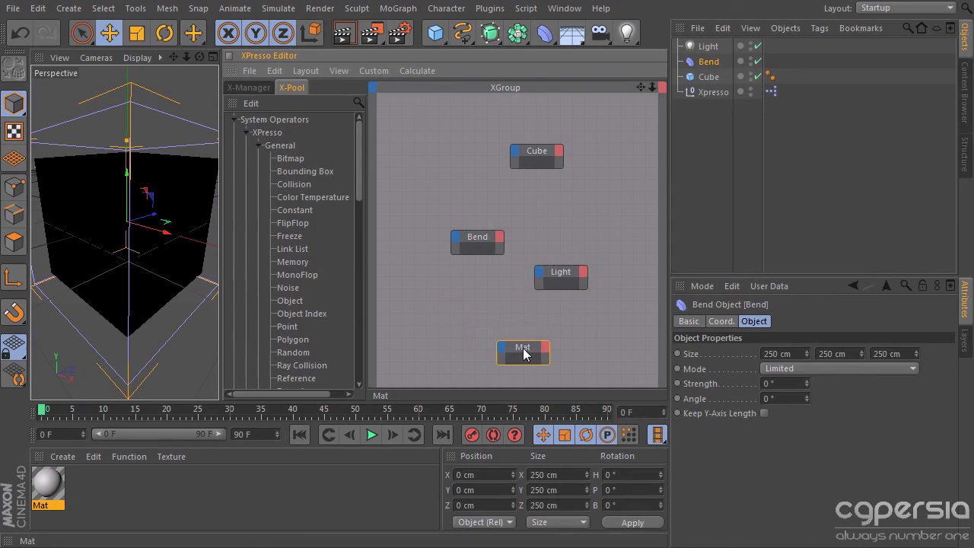
drag(561, 281, 522, 313)
drag(500, 245, 555, 272)
drag(548, 155, 533, 228)
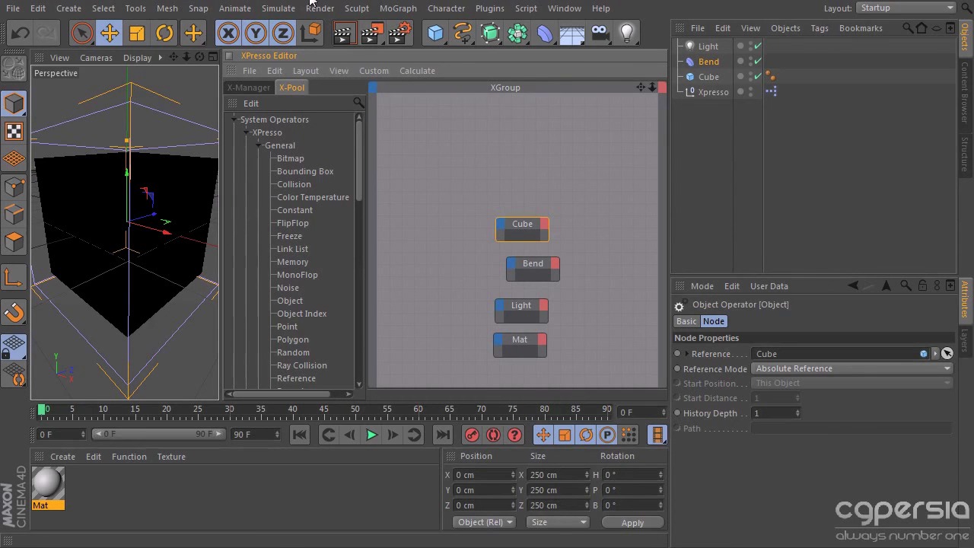
Add a MoGraph Cloner and a Sound effector, dropping both into the XGroup as nodes.
click(398, 8)
click(441, 119)
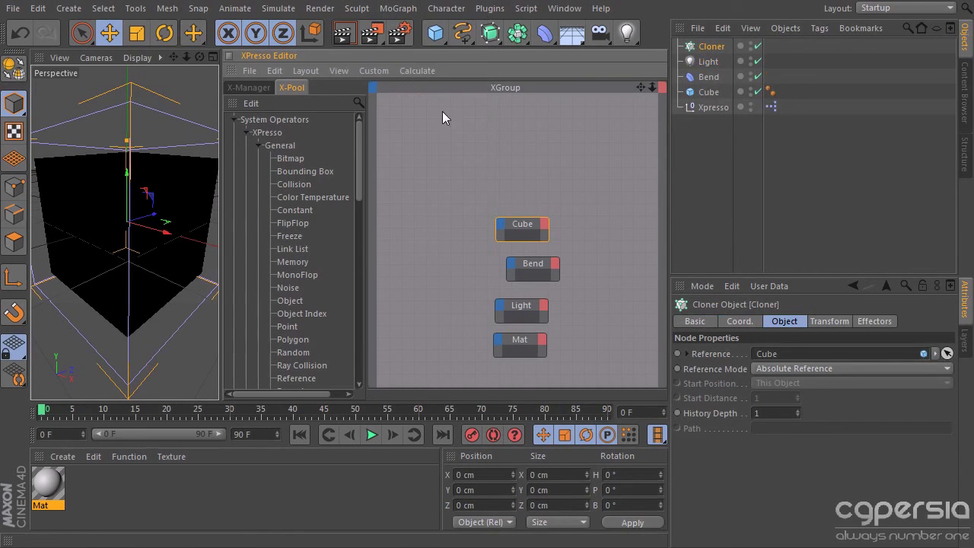
drag(712, 46, 532, 160)
click(395, 7)
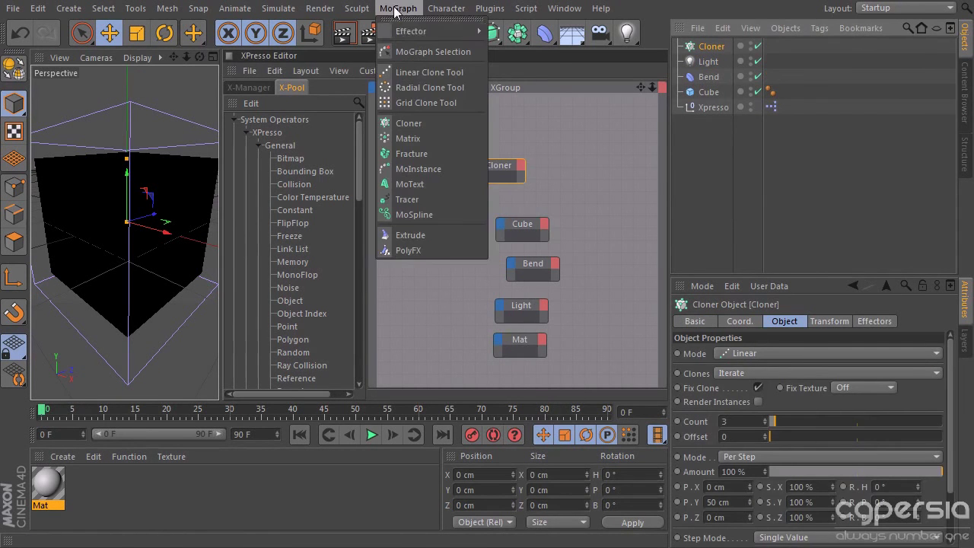
mouse_move(429, 31)
click(523, 177)
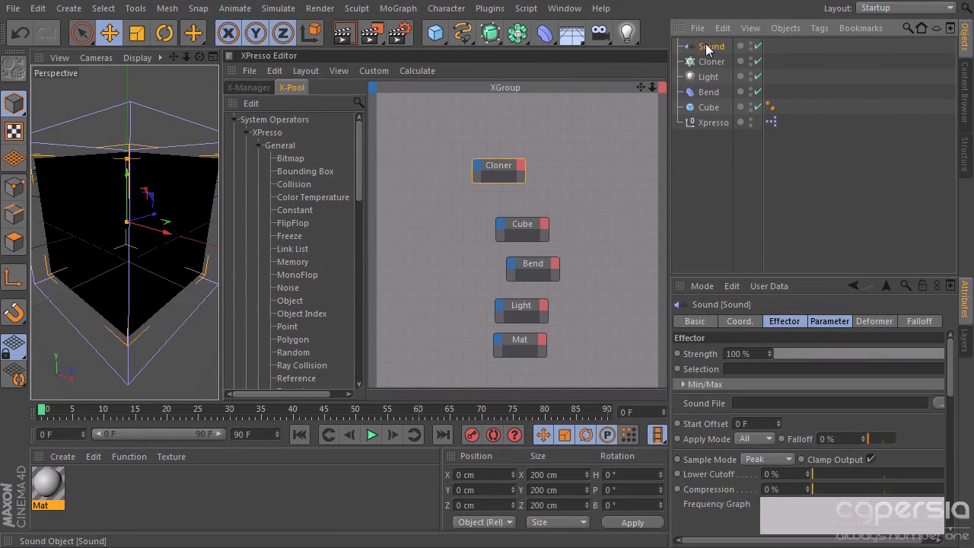
drag(706, 49, 597, 180)
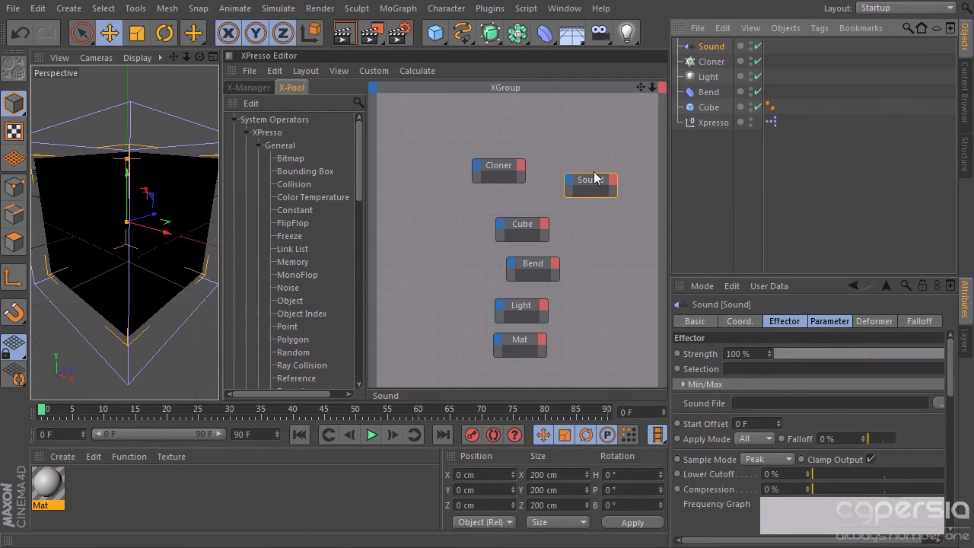
Inspect the Cube, Bend and Light nodes, then move the Light node left and up.
click(522, 226)
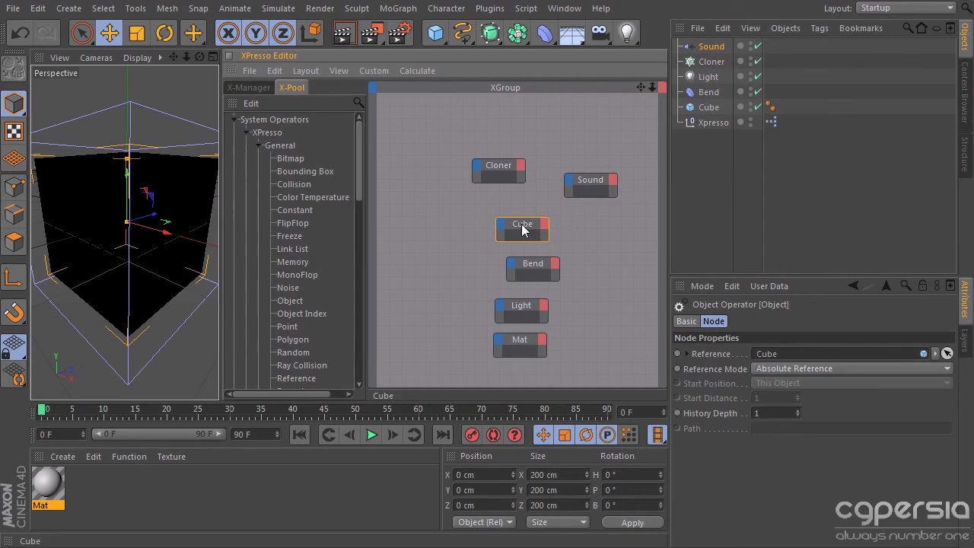
click(536, 266)
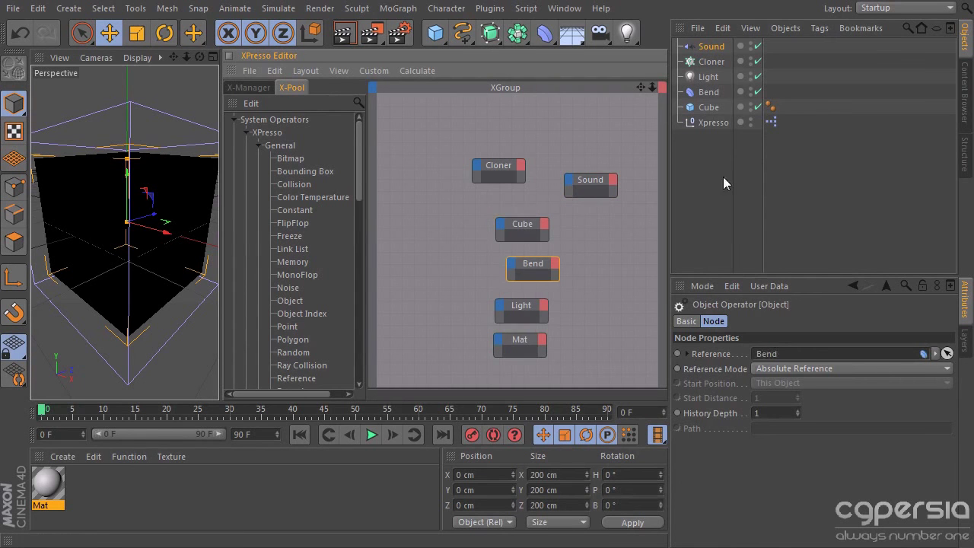
click(710, 77)
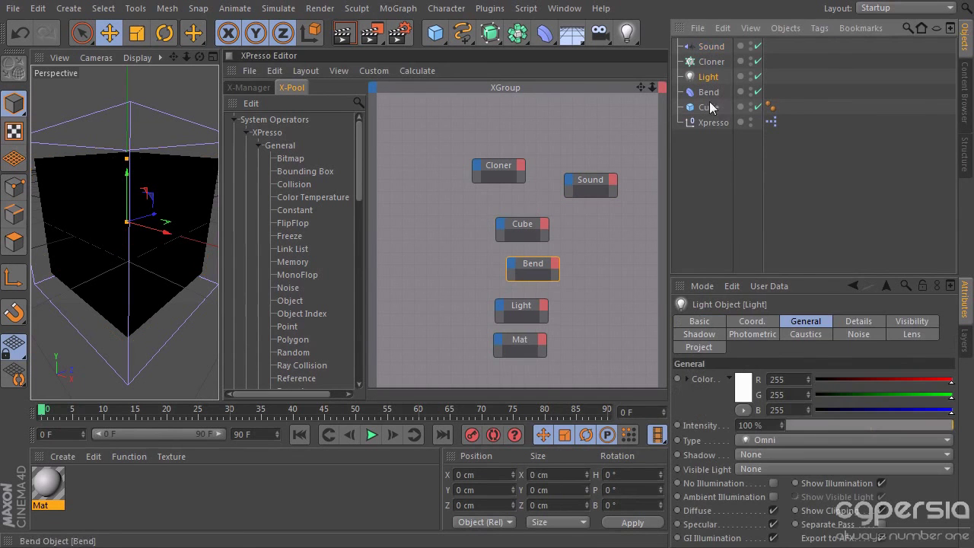
click(501, 306)
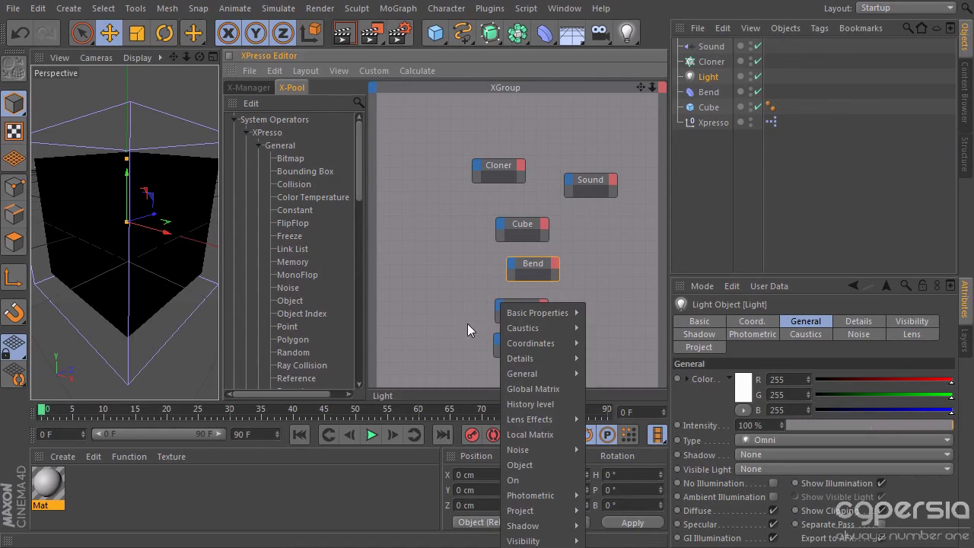
mouse_move(541, 374)
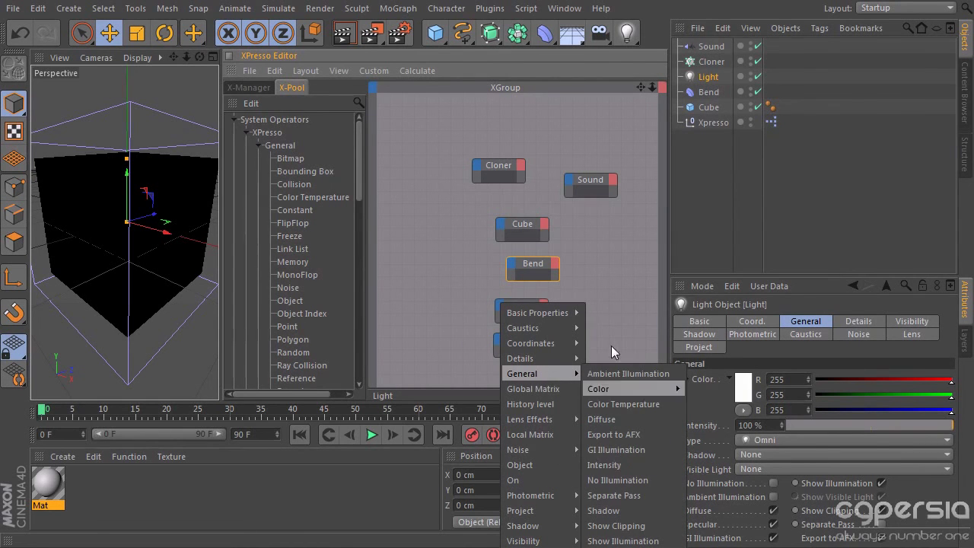
click(603, 312)
drag(528, 311, 482, 296)
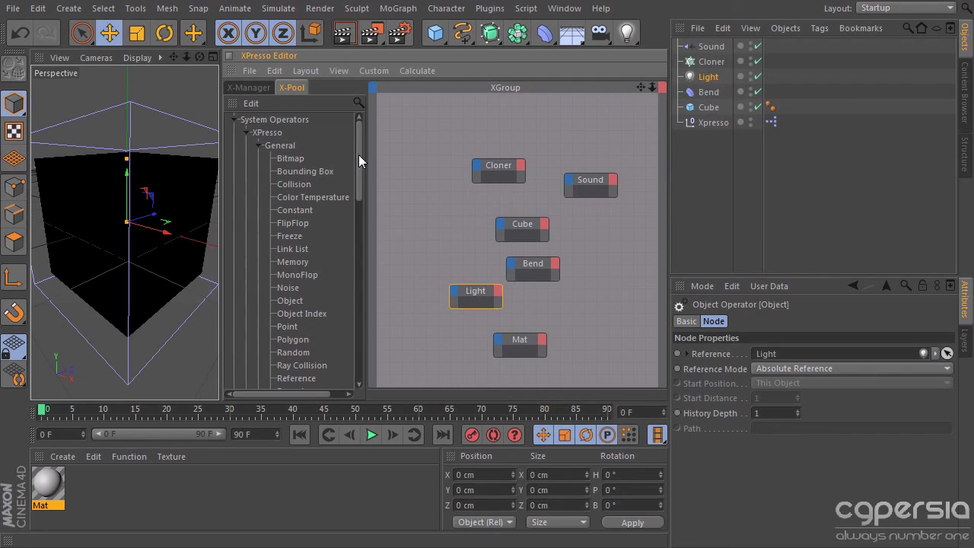
Search the X-Pool for 'resu', add a Result node, and shift Cloner further left.
drag(358, 160, 321, 90)
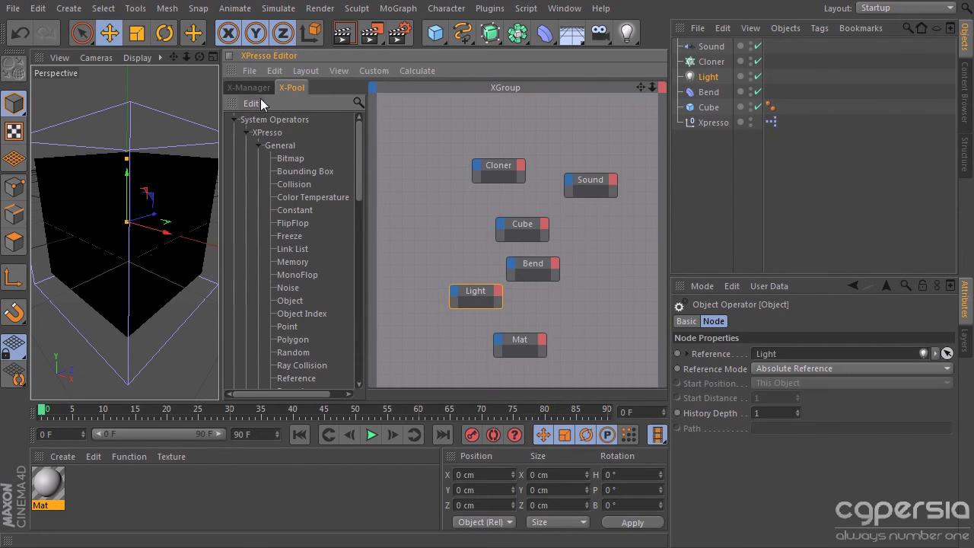
click(357, 103)
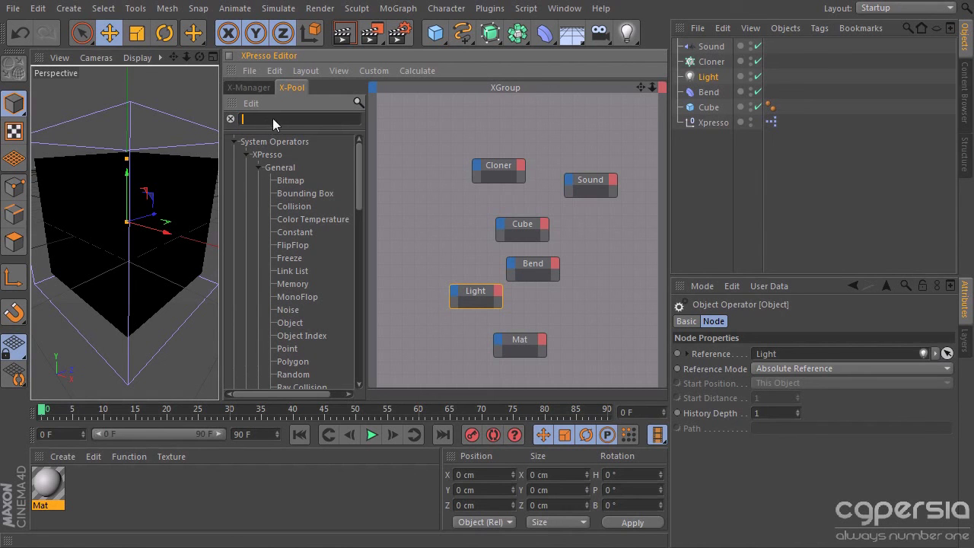
scroll(357, 198, down, 10)
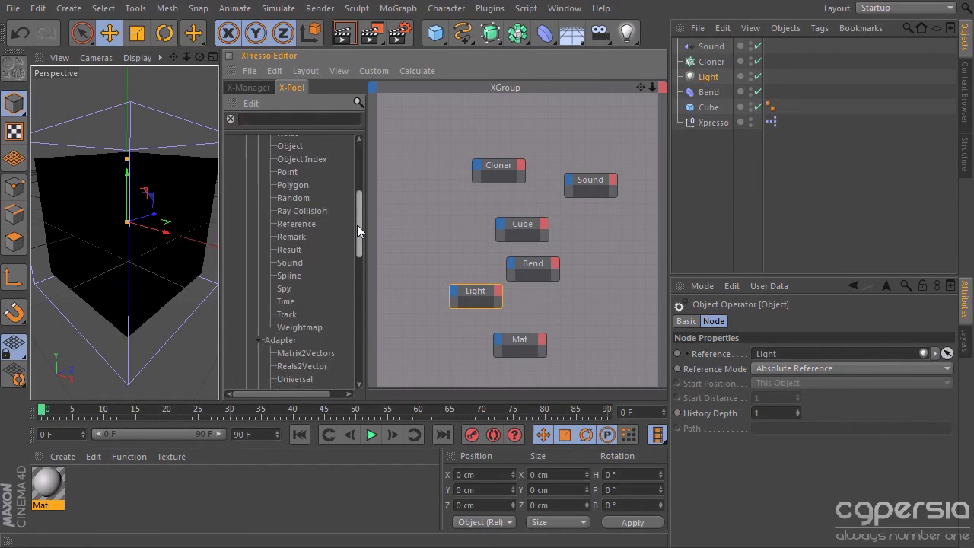
scroll(356, 205, up, 10)
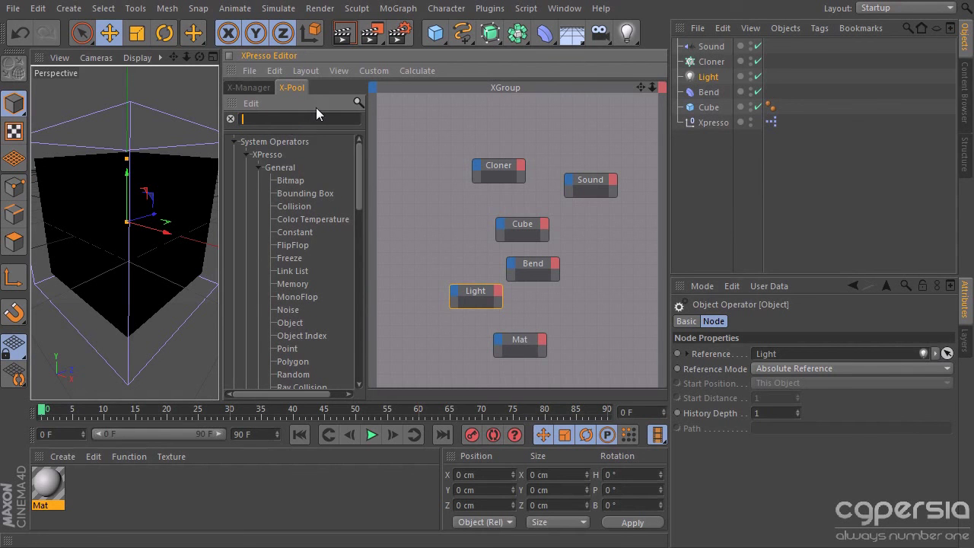
text(resu)
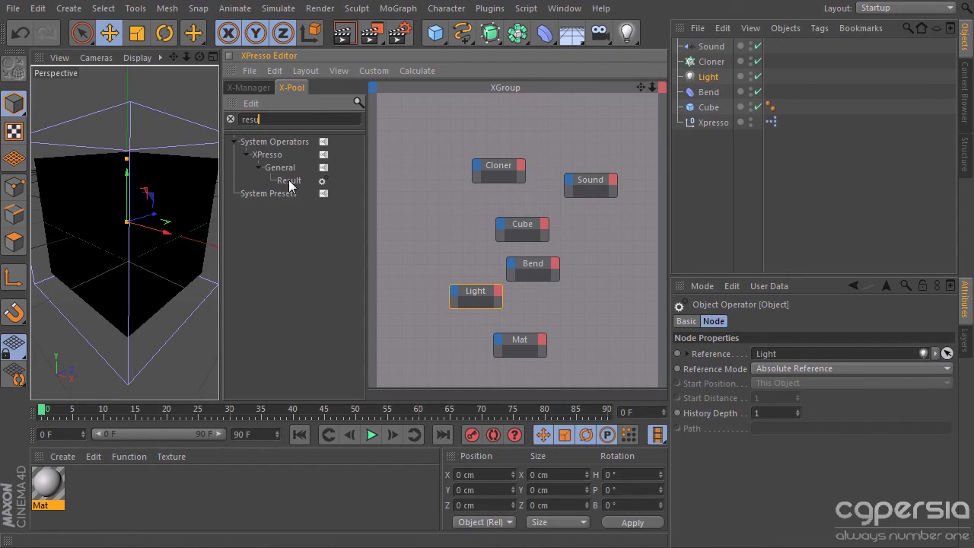
drag(420, 213, 558, 136)
drag(501, 169, 455, 199)
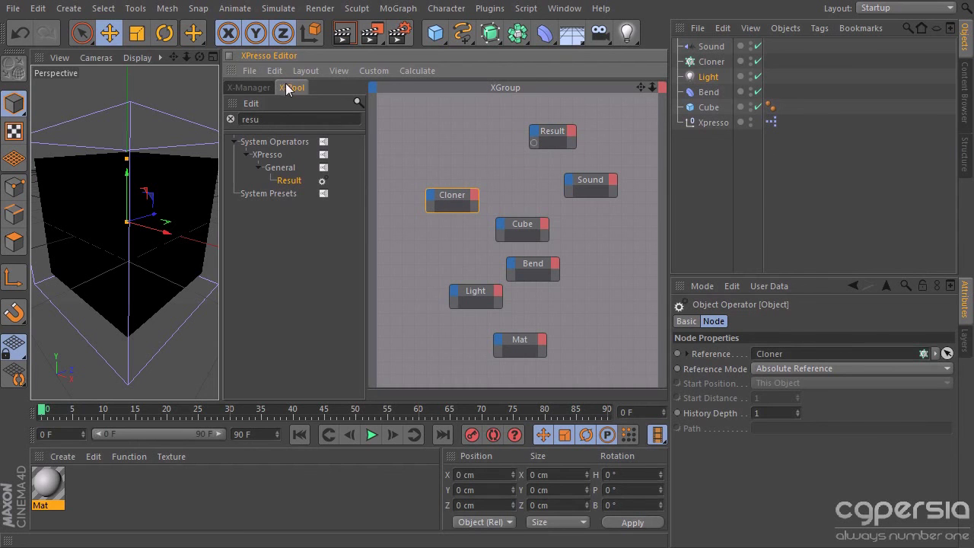
Show the XGroup's node tree in the X-Manager and expand it.
click(248, 88)
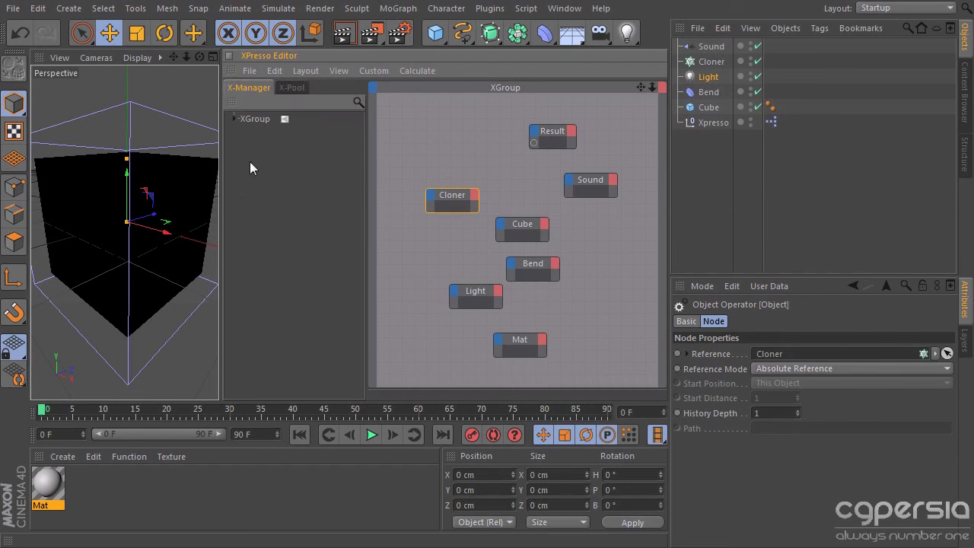
click(234, 120)
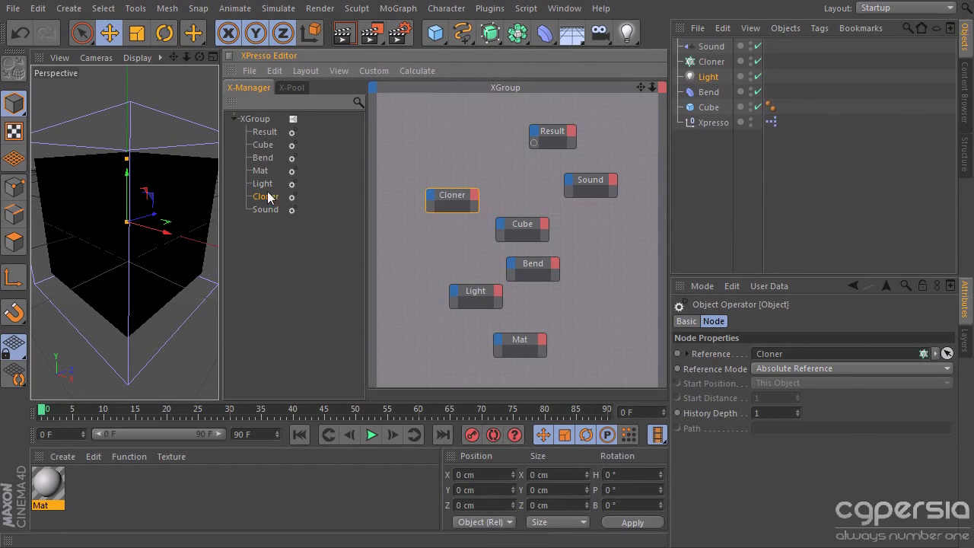
click(254, 121)
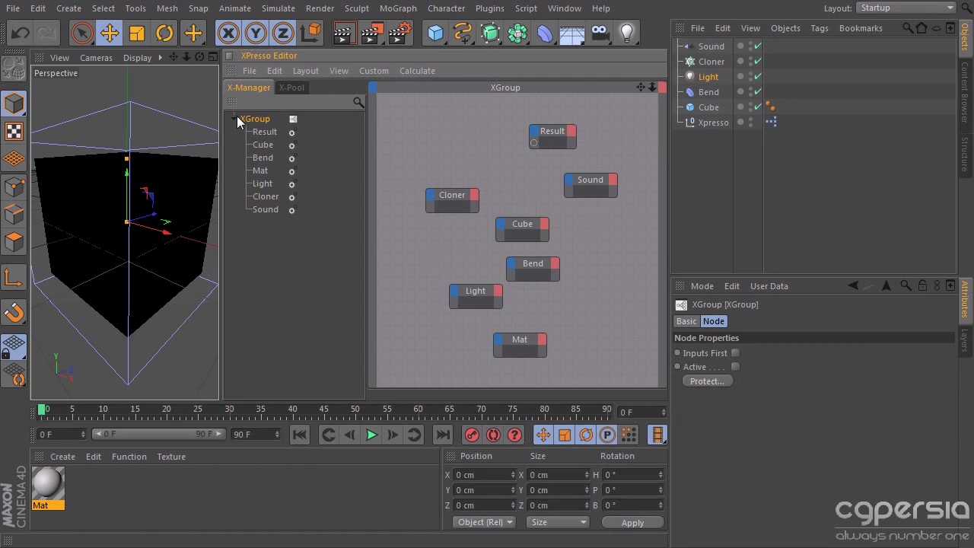
click(237, 119)
click(235, 120)
Move Light, Bend and Cube down beside Mat and marquee-select all four nodes.
drag(474, 294, 448, 346)
drag(531, 282, 525, 321)
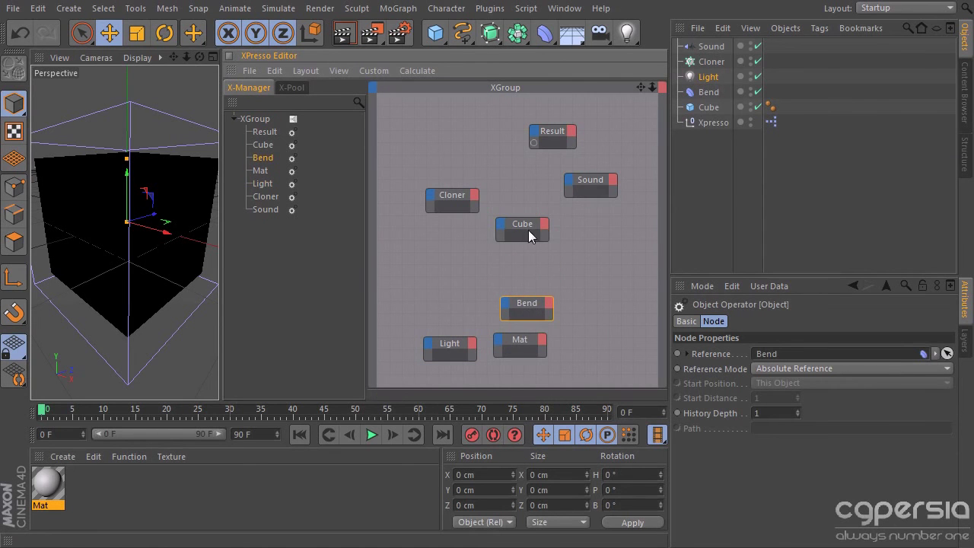
drag(528, 230, 462, 301)
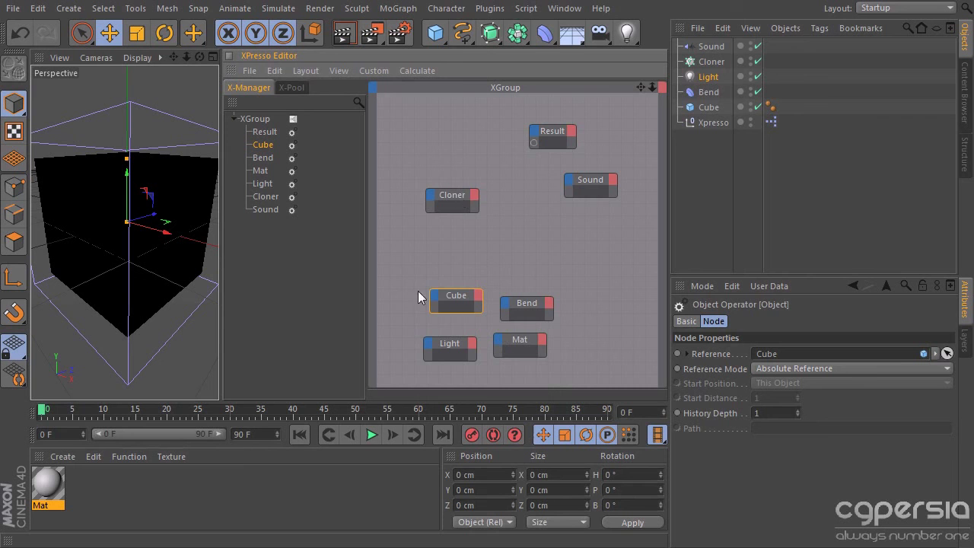
middle_drag(480, 284, 512, 213)
drag(406, 206, 617, 329)
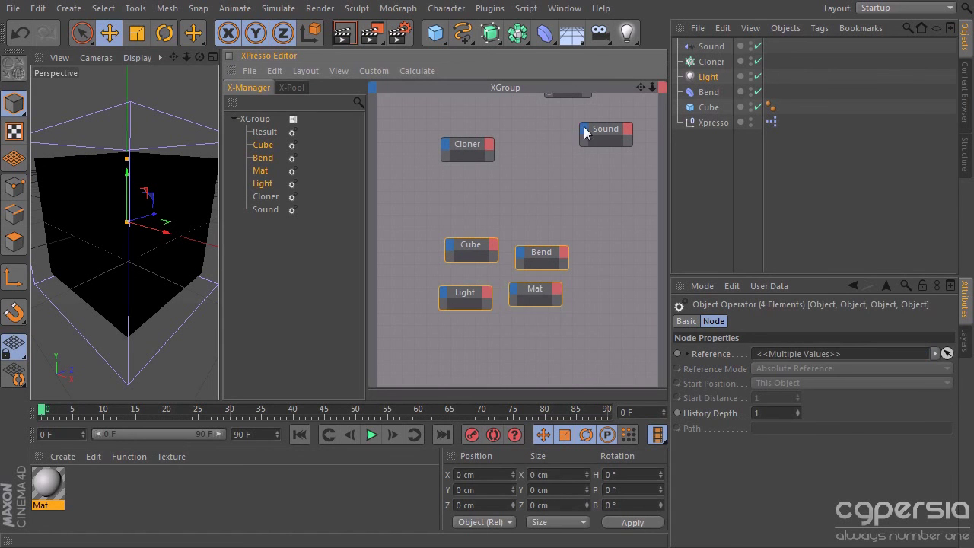
Convert the four selected nodes into a new nested XGroup.
right_click(469, 247)
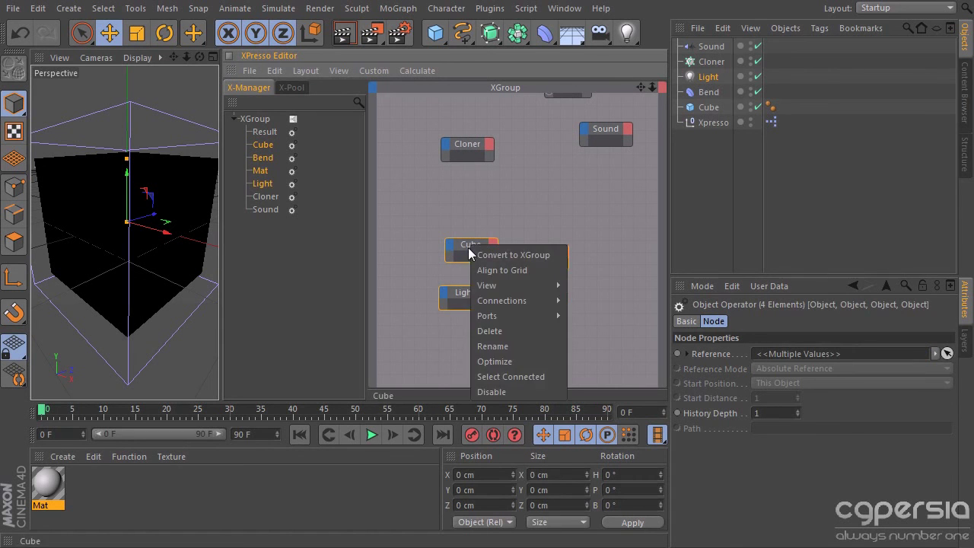
click(517, 257)
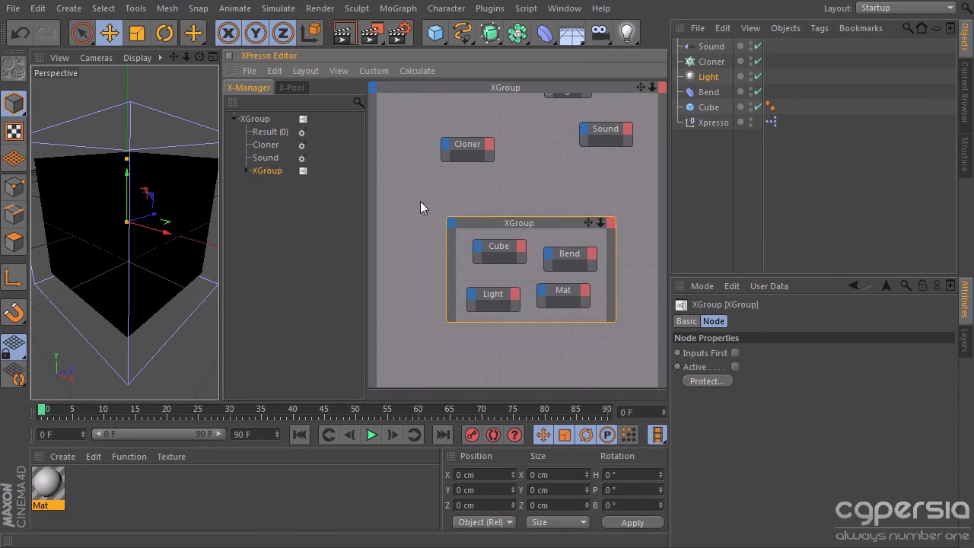
click(246, 169)
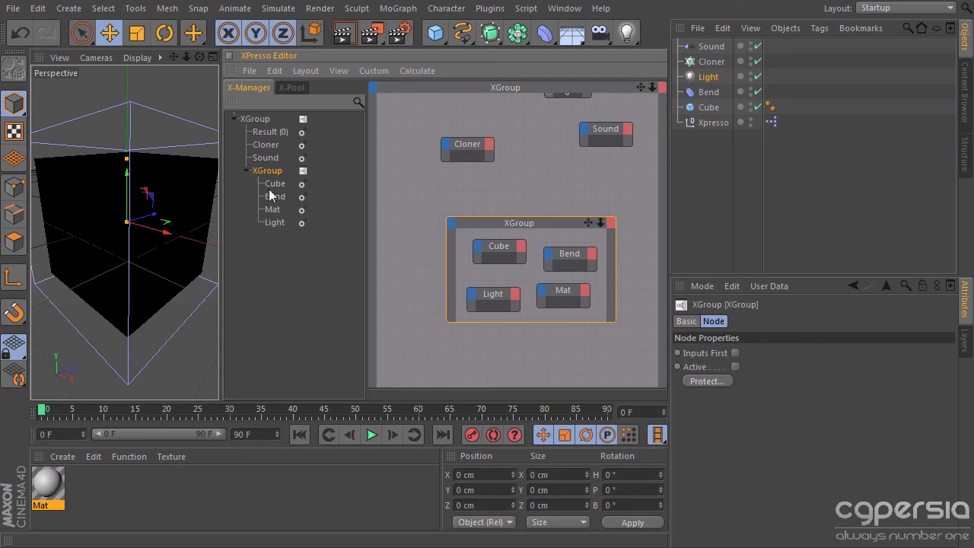
click(247, 170)
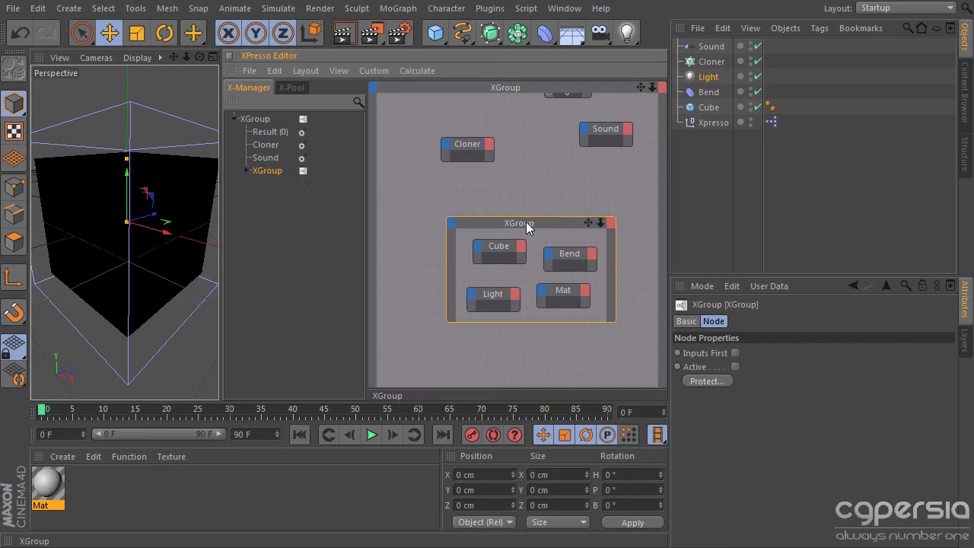
drag(514, 218, 509, 261)
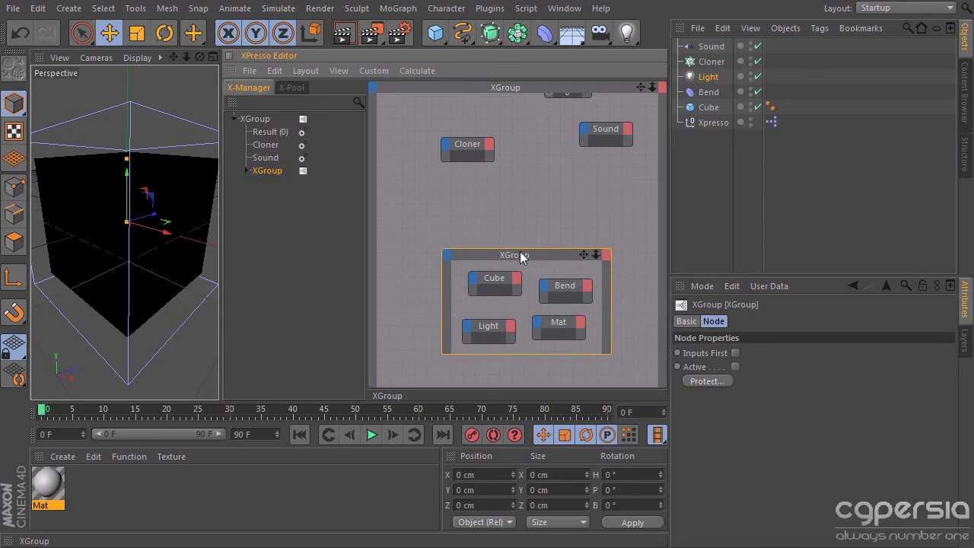
Name the nested group 'group2' with a blue title colour, reposition it, then delete it.
click(686, 321)
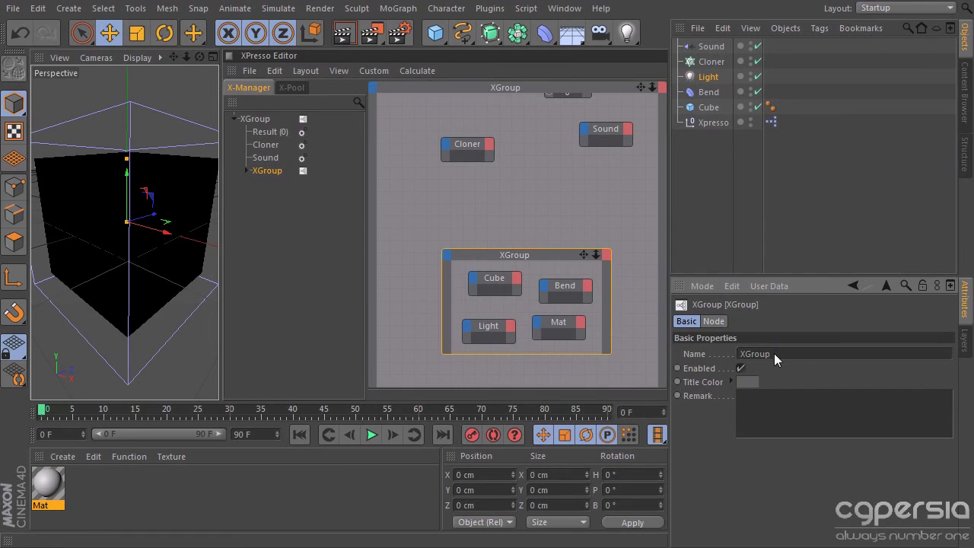
text(group2)
key(Return)
click(747, 381)
click(765, 370)
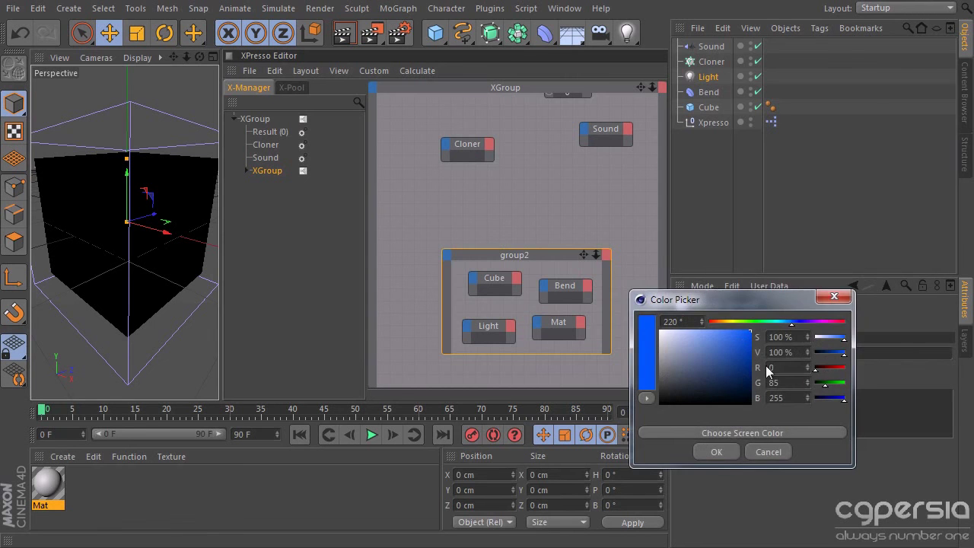
click(727, 452)
drag(522, 255, 519, 247)
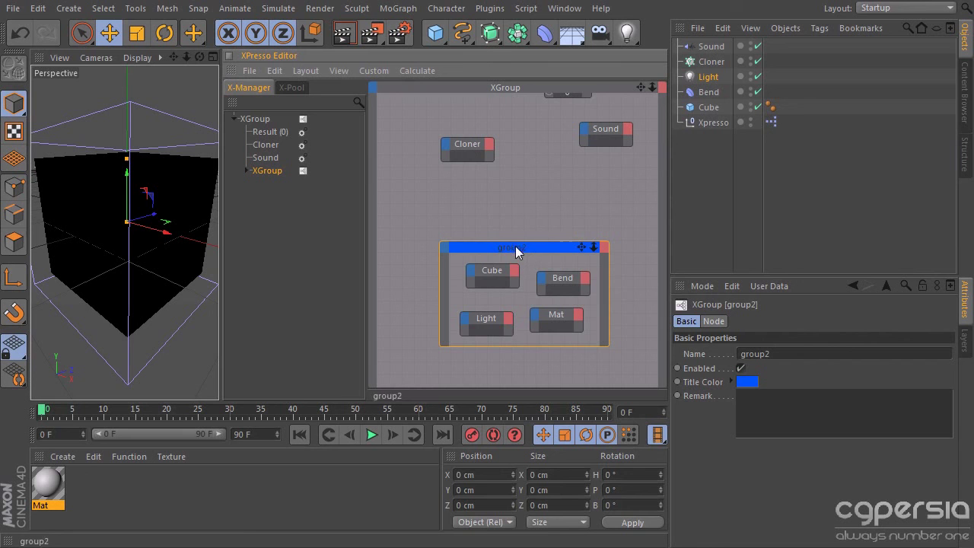
drag(518, 251, 496, 259)
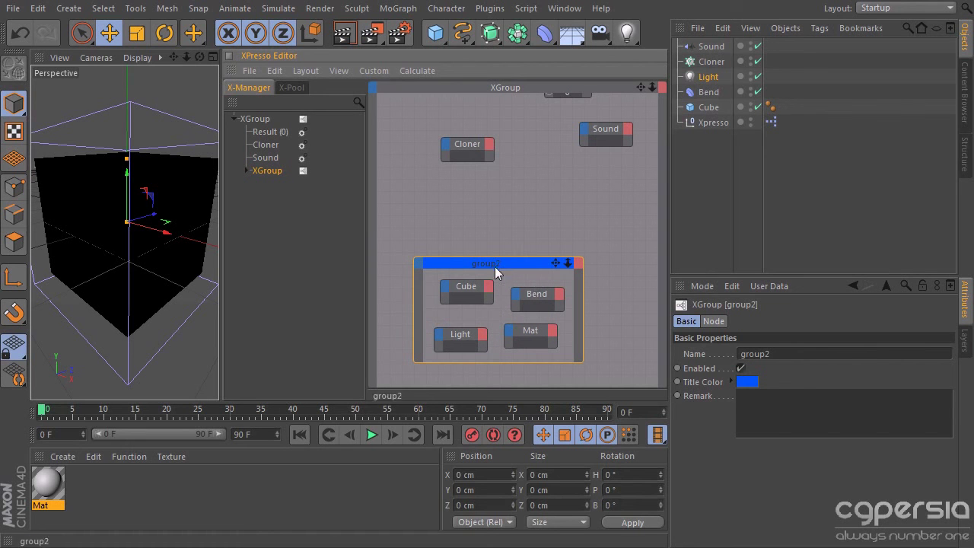
key(Delete)
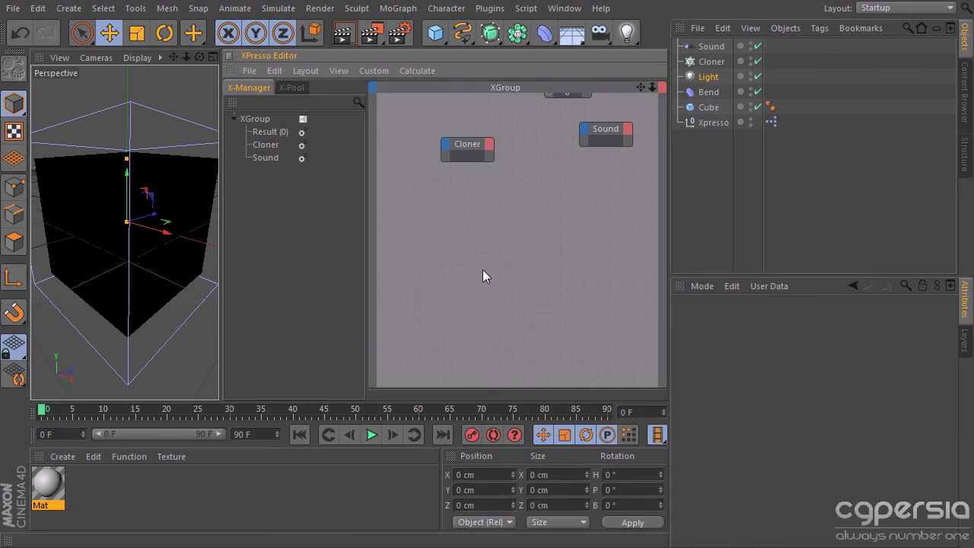
Centre the view and arrange Cloner and Sound in a row with Result above.
drag(559, 220, 512, 179)
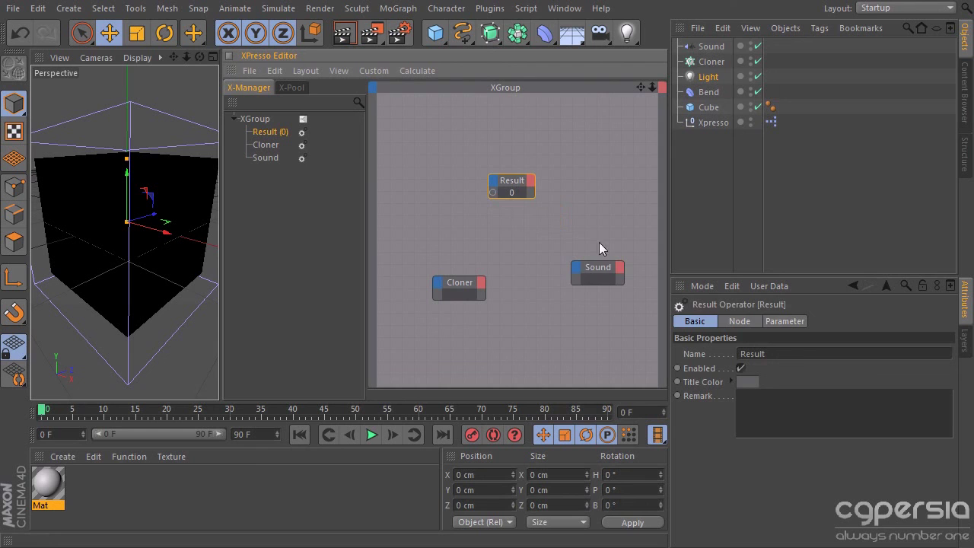
drag(597, 267, 583, 286)
drag(440, 278, 419, 282)
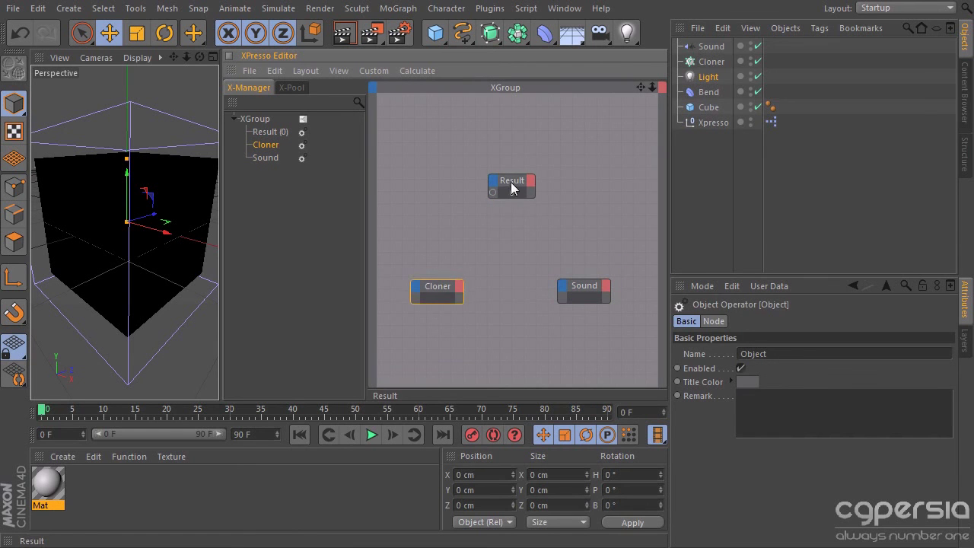
drag(511, 188, 513, 224)
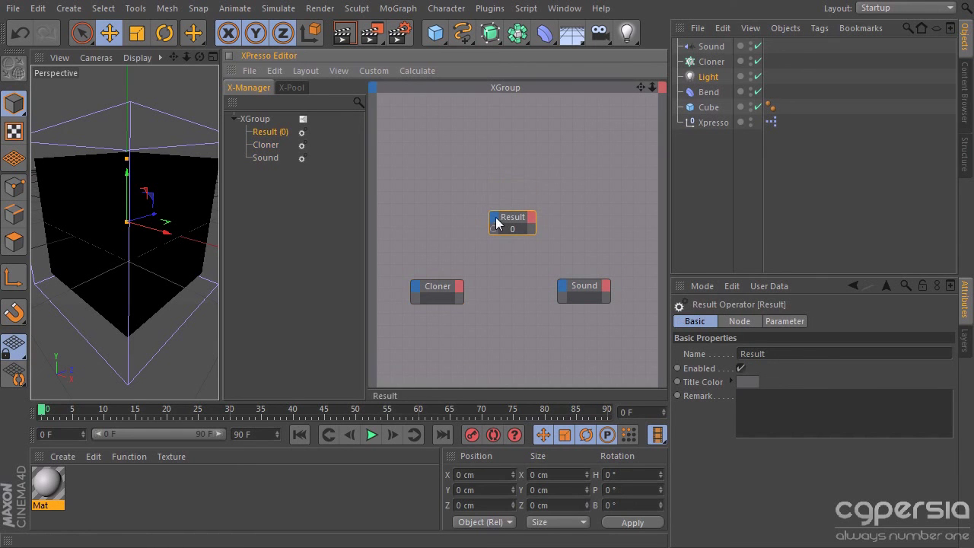